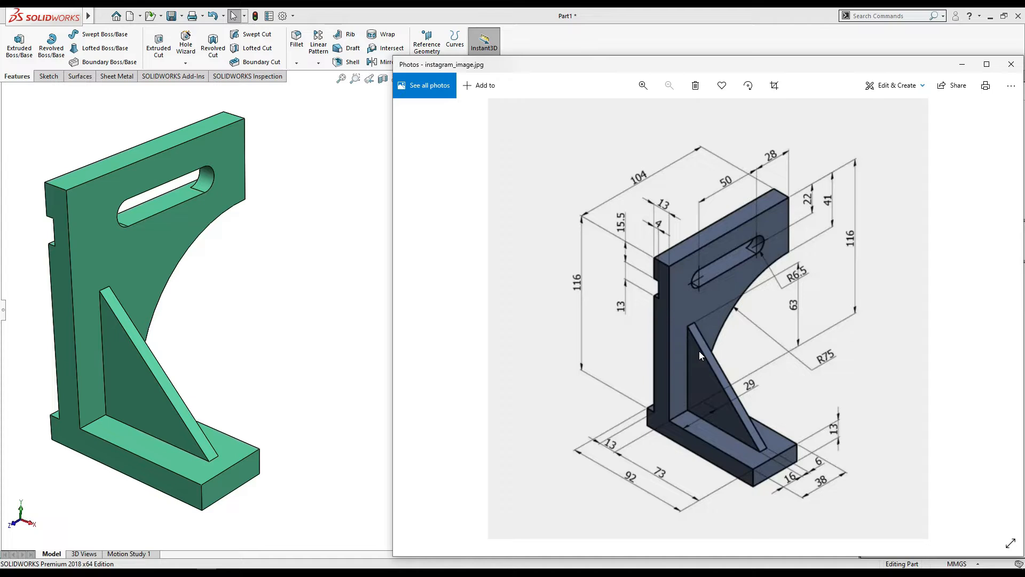
Step: Review the bracket's reference drawing in Photos and create a new part document in SOLIDWORKS
left_click(987, 64)
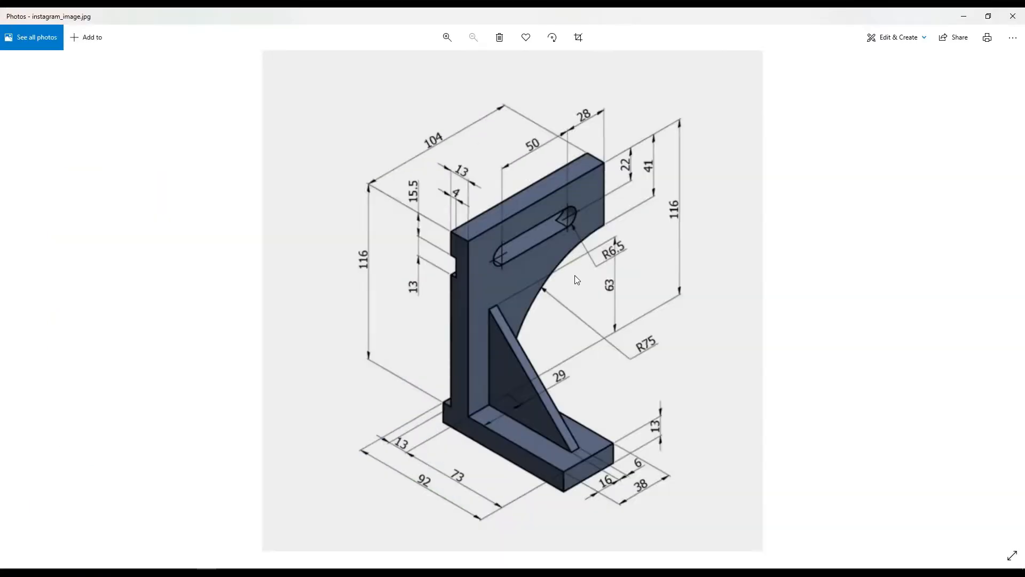
left_click(964, 16)
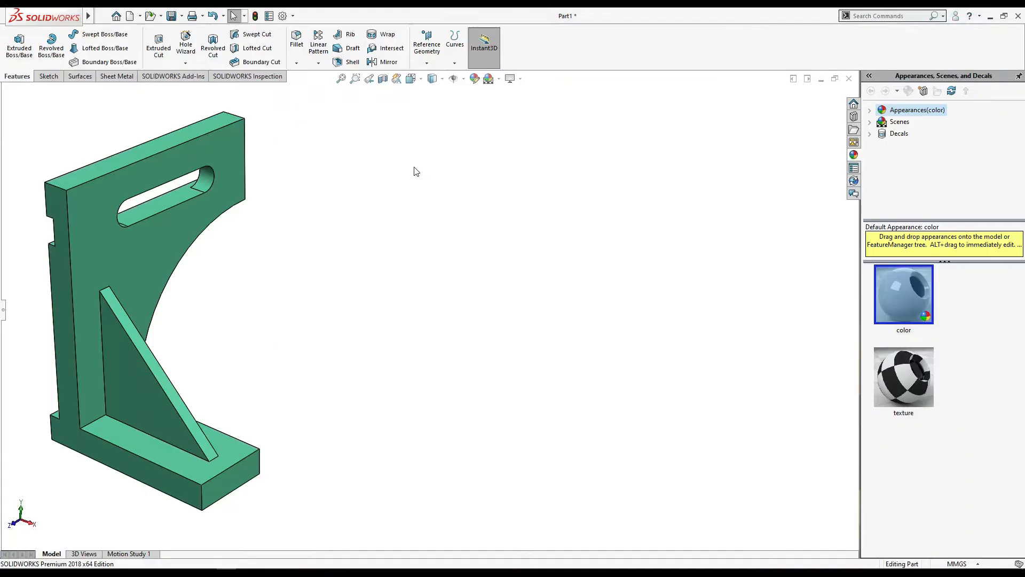
left_click(130, 16)
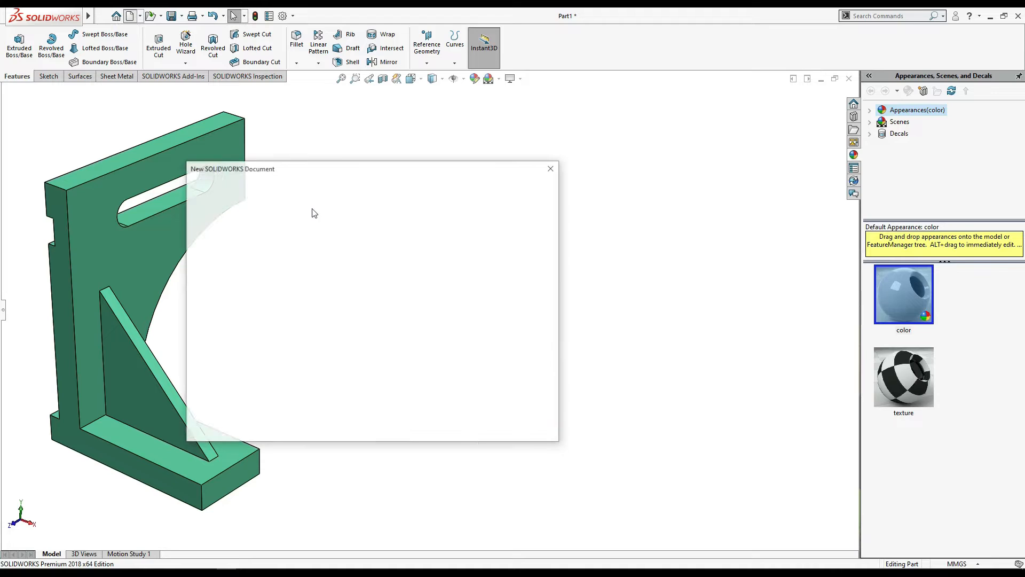
left_click(269, 267)
left_click(421, 420)
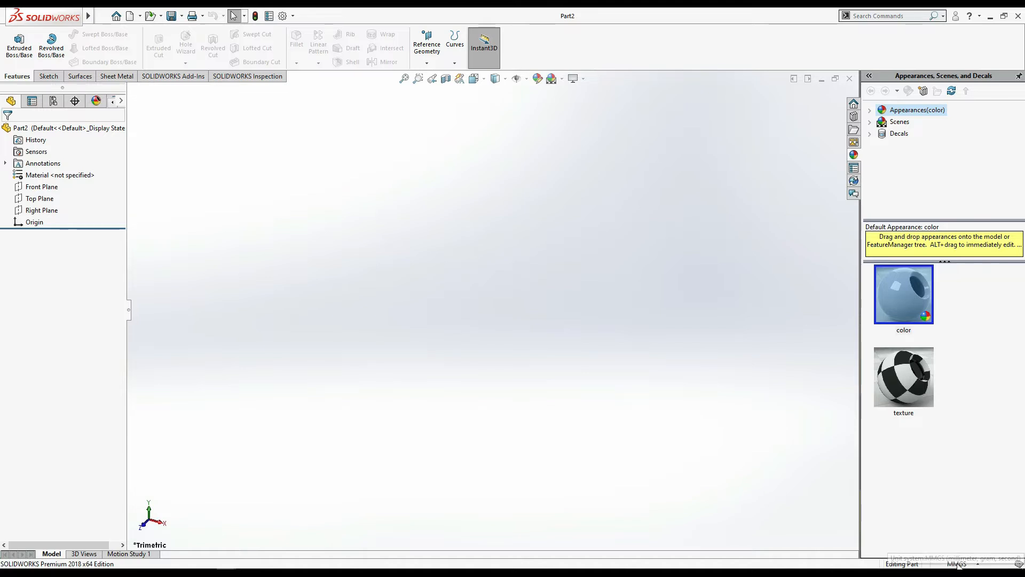
Step: Sketch a corner rectangle about 73 by 34 mm on the Top Plane, starting at the origin
left_click(50, 199)
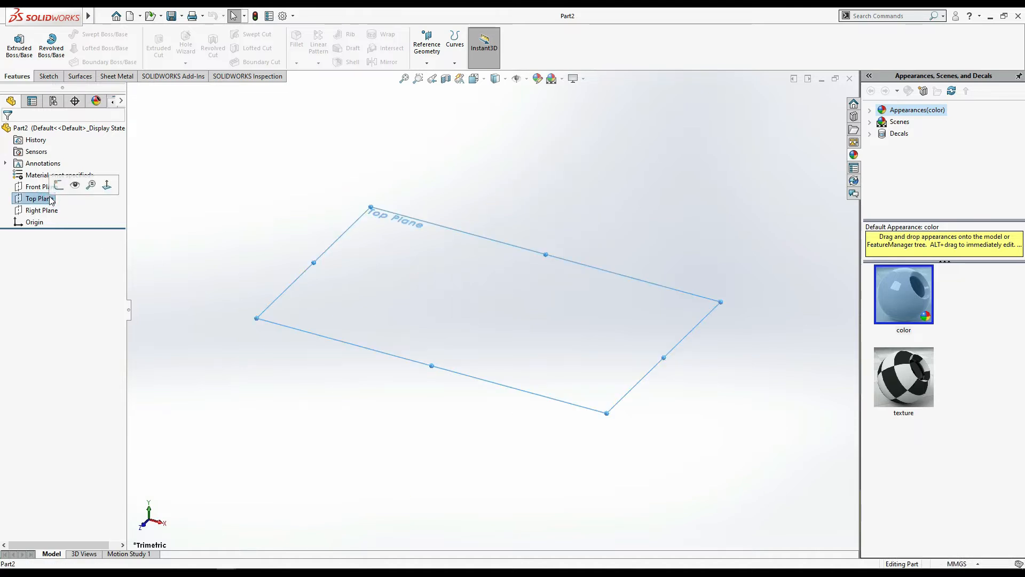
left_click(62, 181)
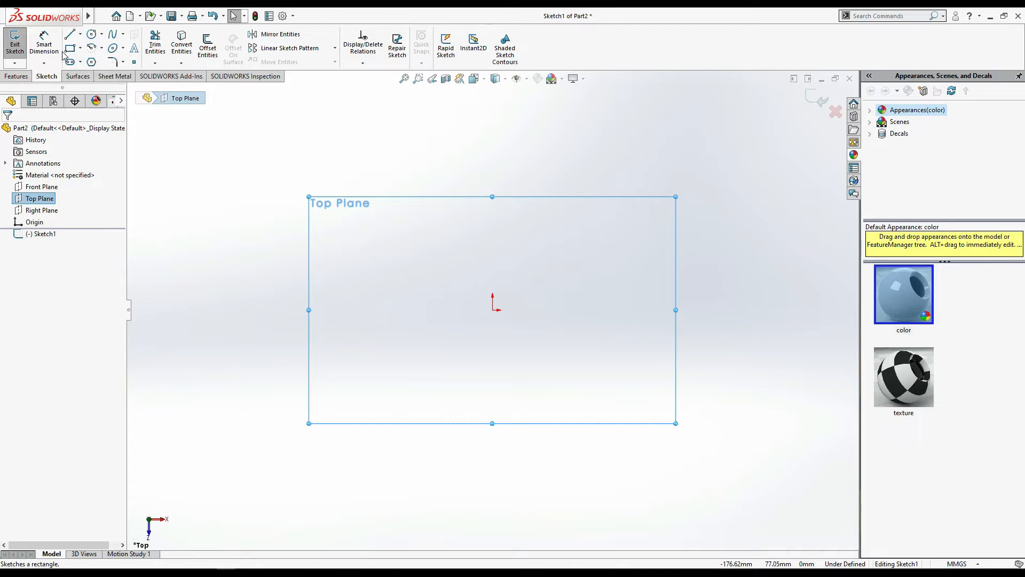
left_click(207, 572)
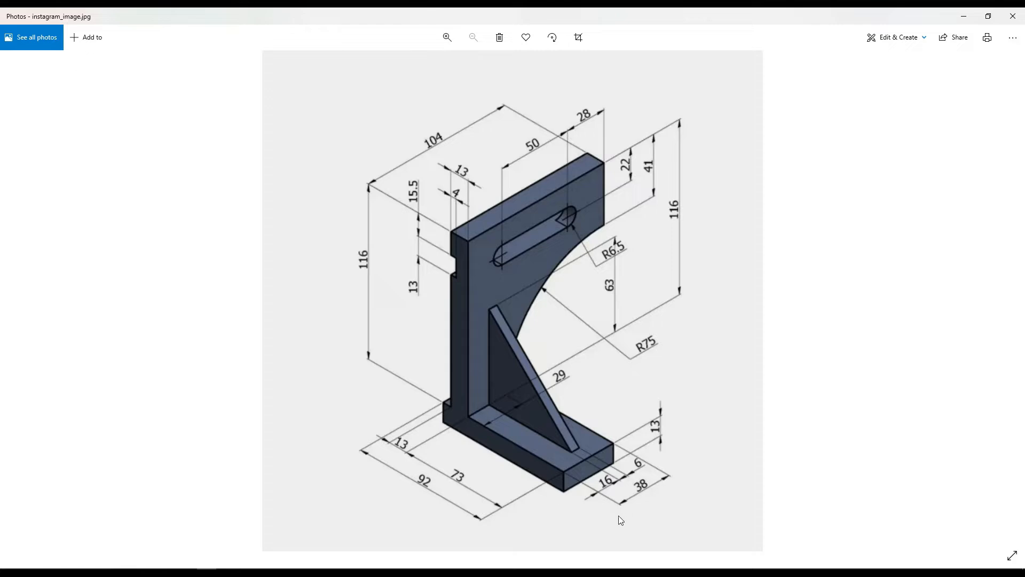
key("alt+Tab")
left_click(70, 47)
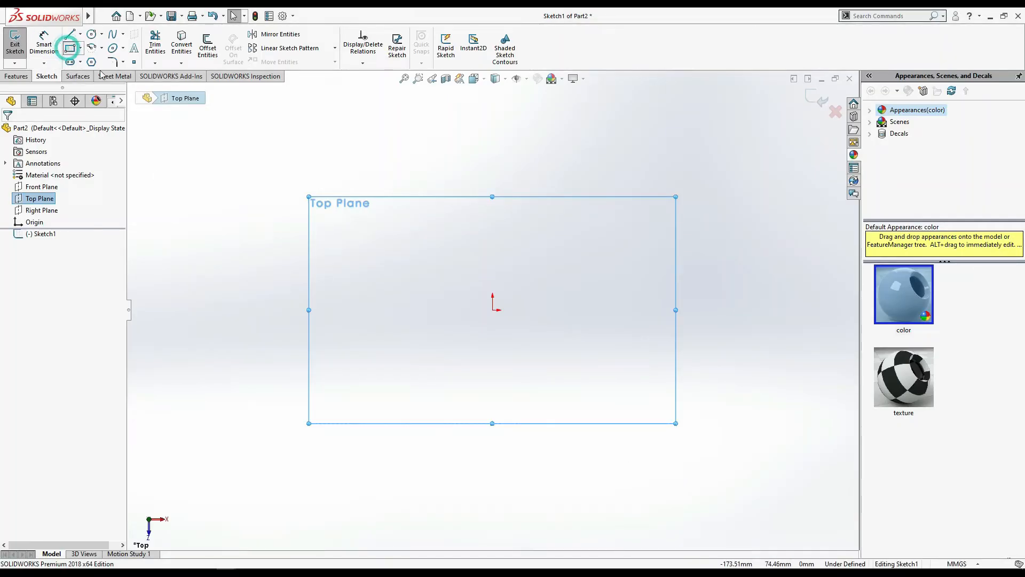
left_click(492, 309)
left_click(644, 240)
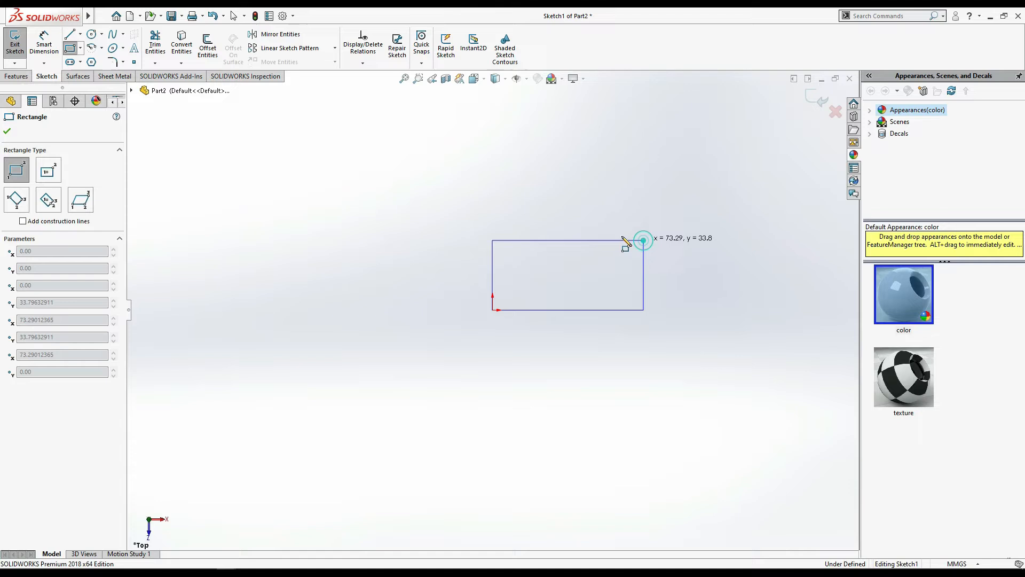
Step: Dimension the base rectangle to 92 mm long and 38 mm wide
left_click(50, 37)
left_click(563, 239)
left_click(566, 186)
type("92")
key("Return")
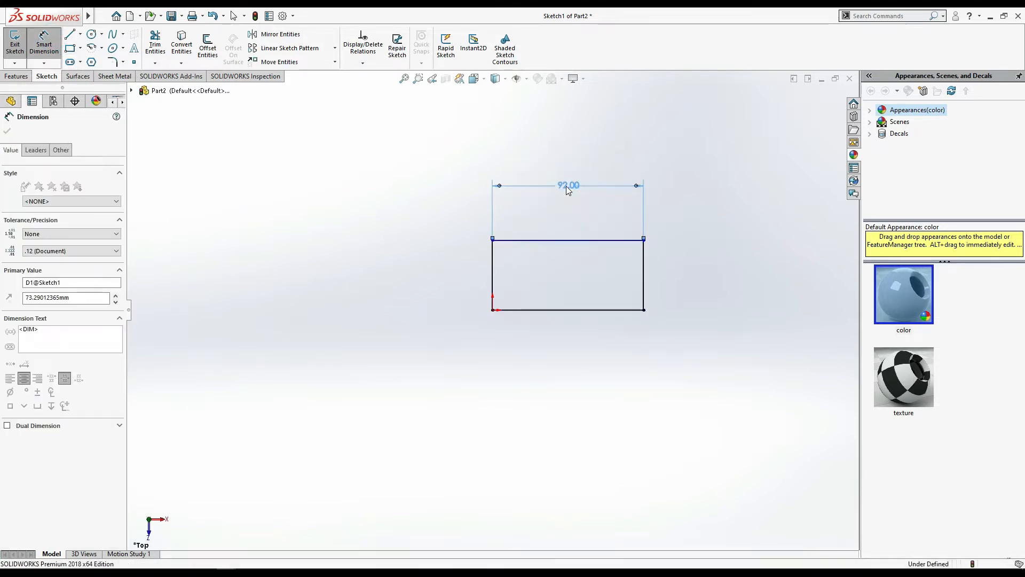
left_click(645, 285)
left_click(714, 284)
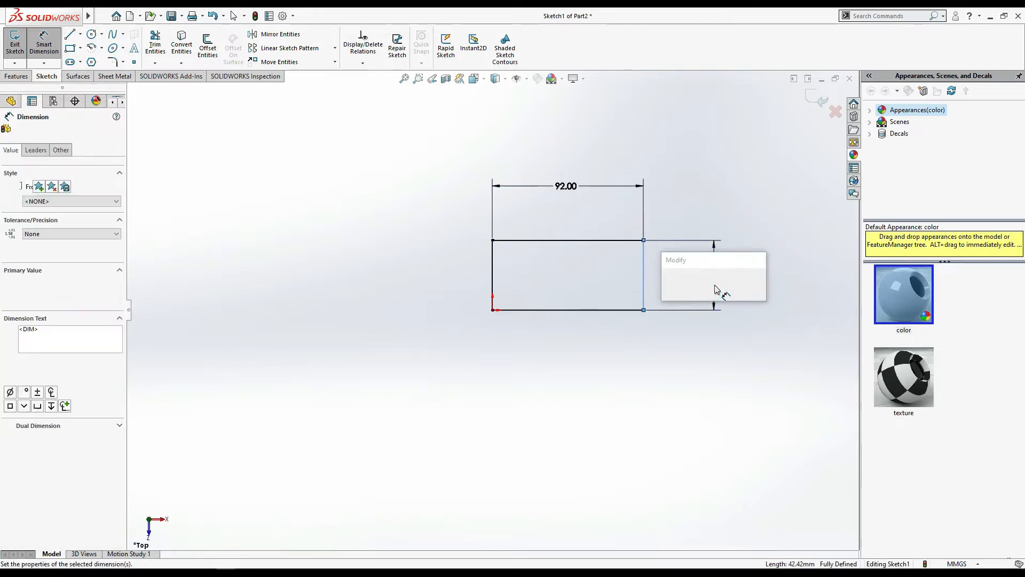
type("38")
key("Return")
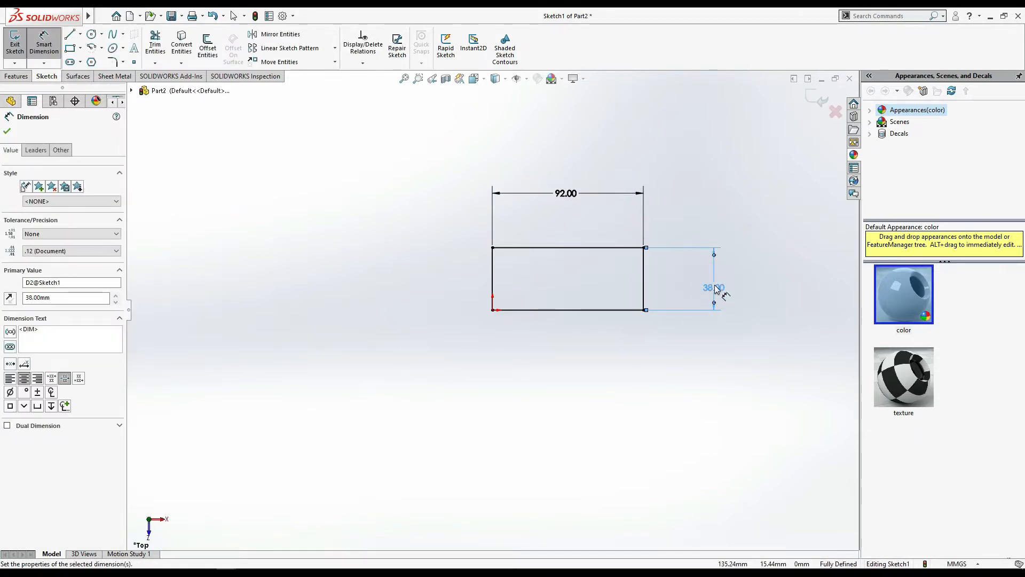
Step: Extrude the base rectangle upward 13 mm, taking the thickness from the reference drawing
key("alt+Tab")
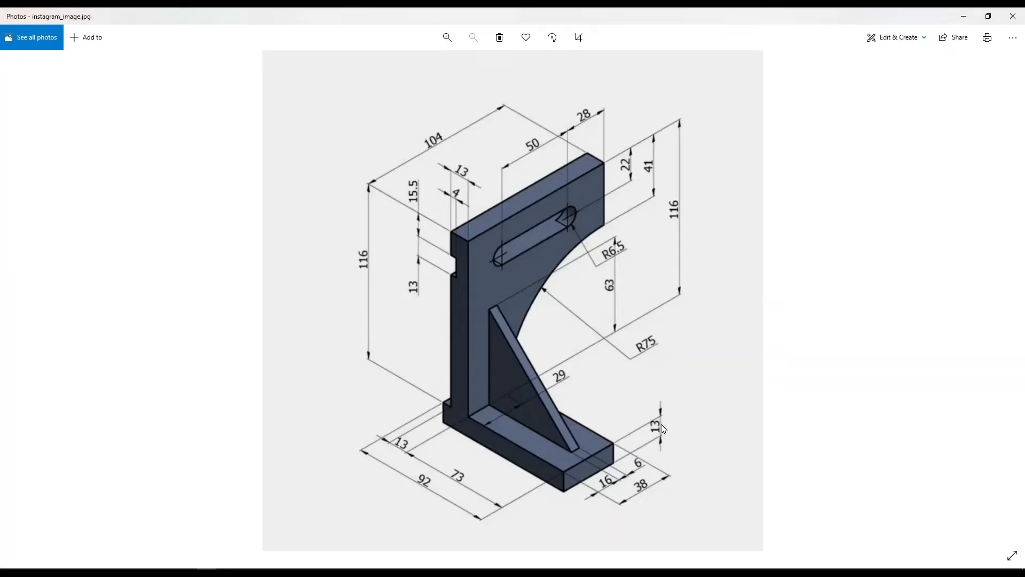
key("alt+Tab")
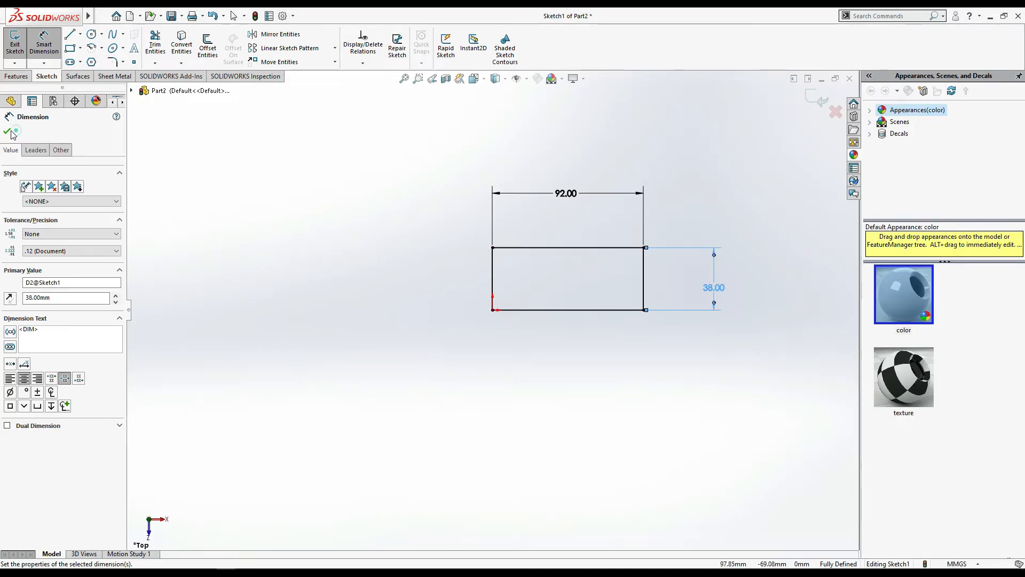
left_click(16, 76)
left_click(19, 46)
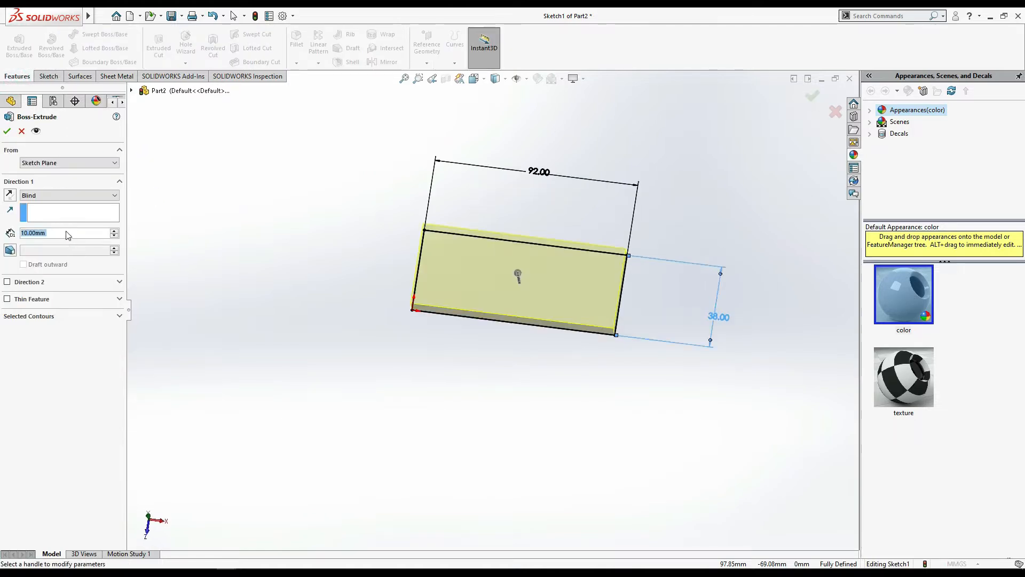
type("13")
key("Return")
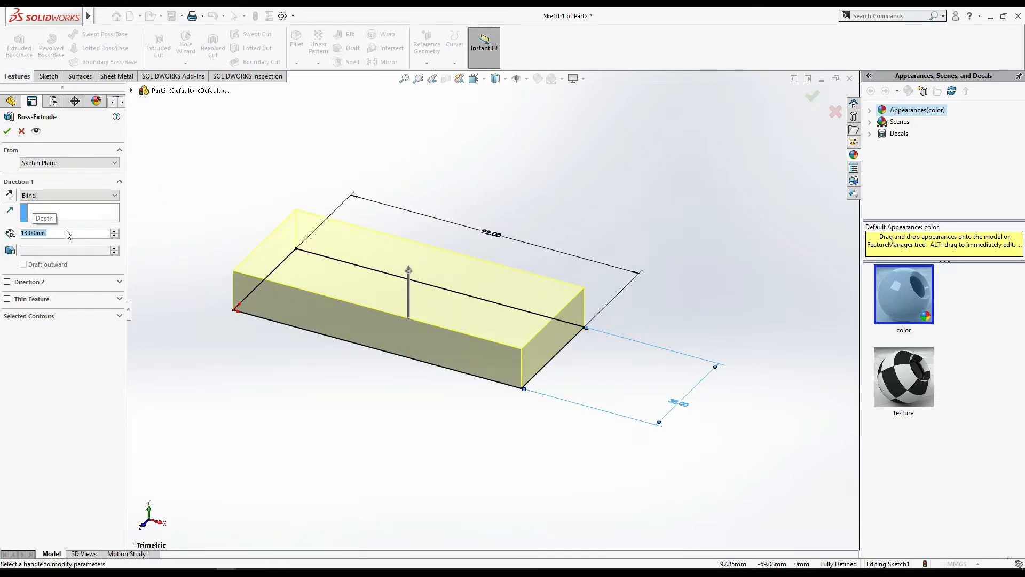
left_click(12, 132)
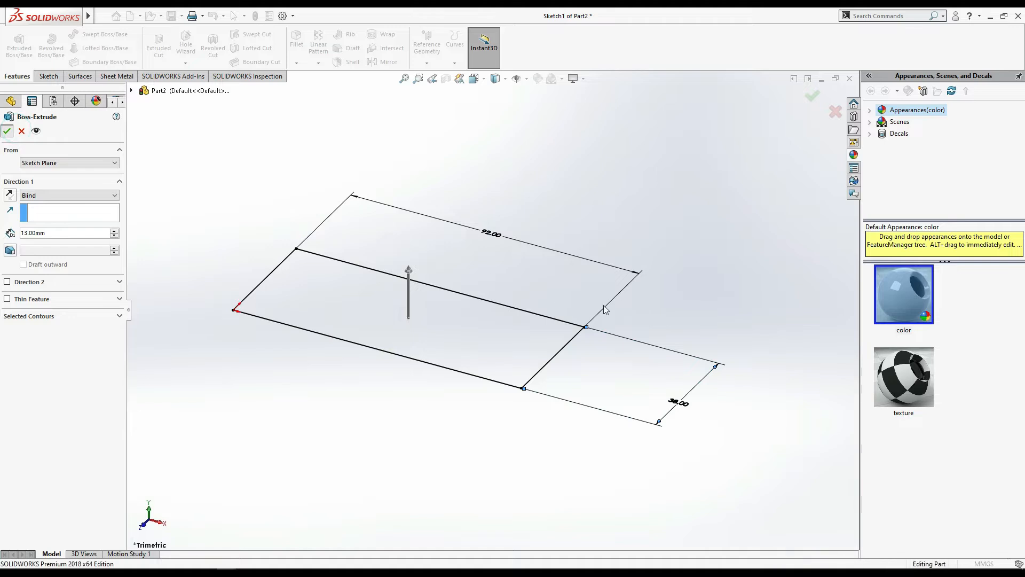
left_click(679, 338)
Step: Sketch a rectangle about 12 mm wide across the full depth of the base's top face, about 6 mm from the origin end
key("alt+Tab")
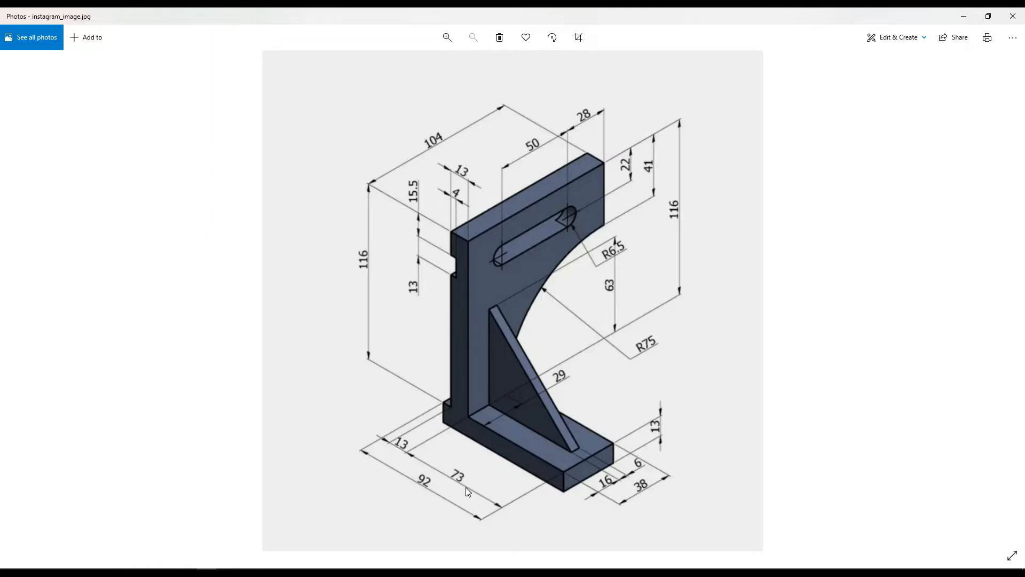
key("alt+Tab")
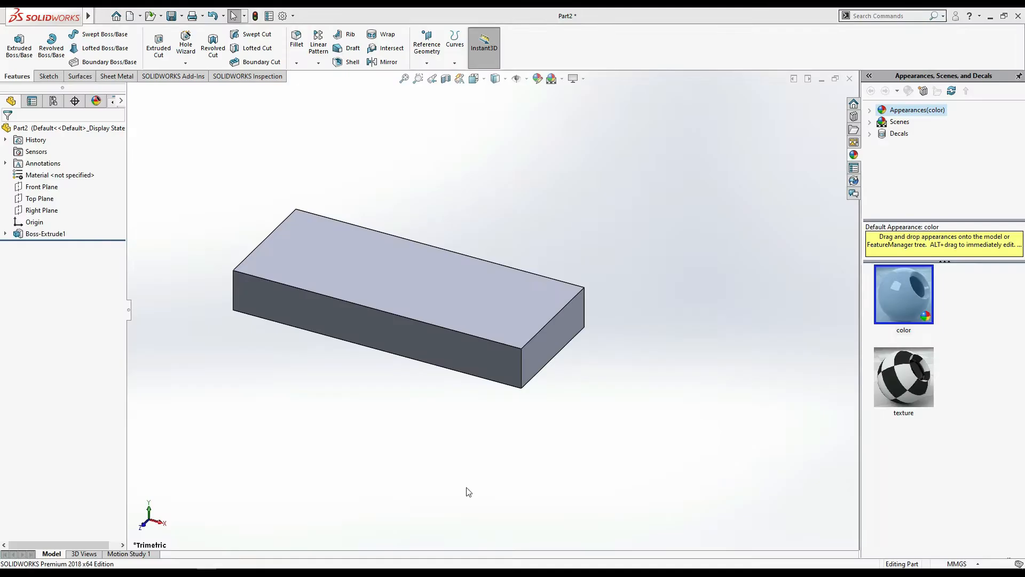
left_click(404, 288)
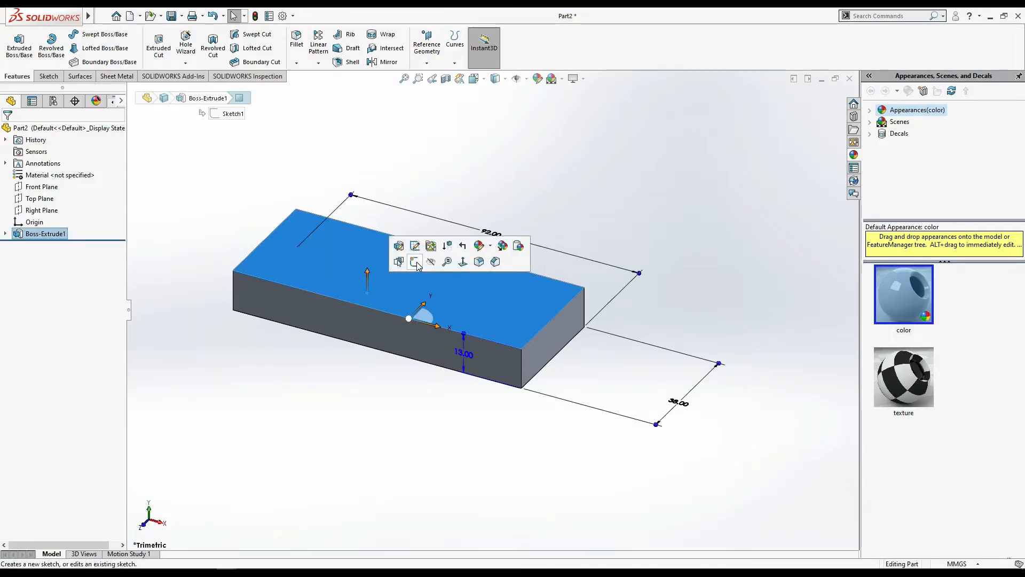
left_click(415, 262)
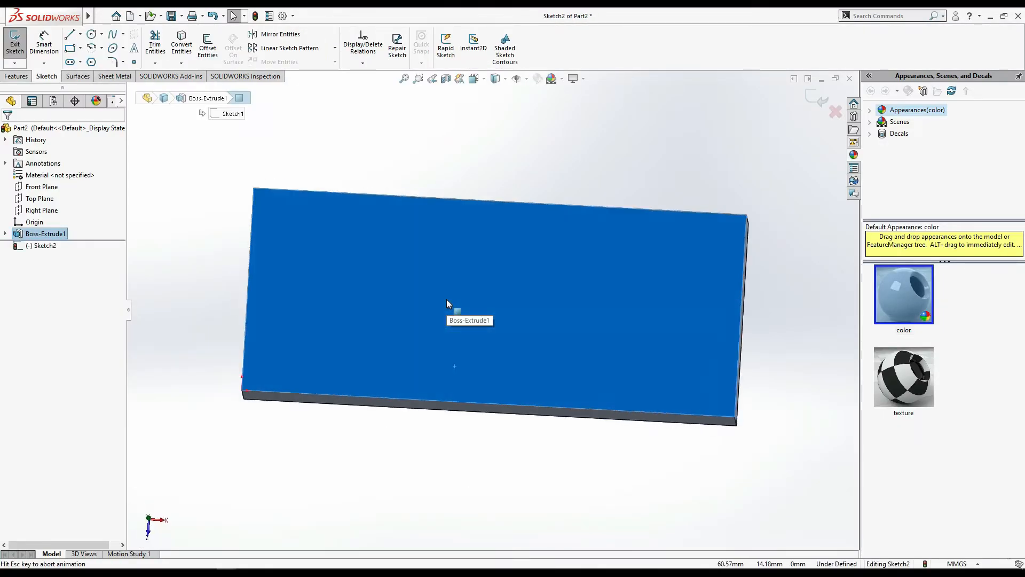
left_click(70, 35)
left_click(70, 48)
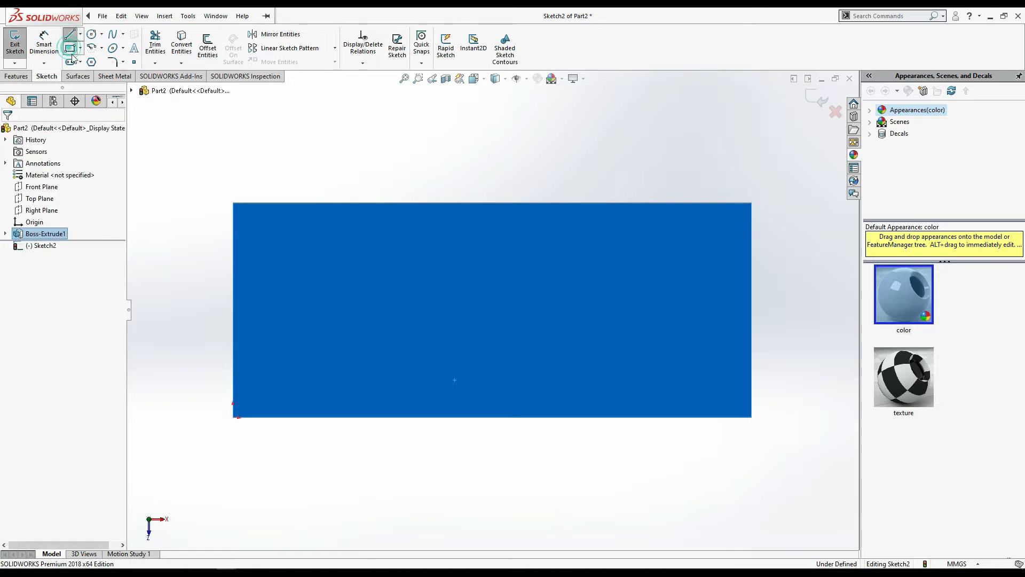
left_click(267, 203)
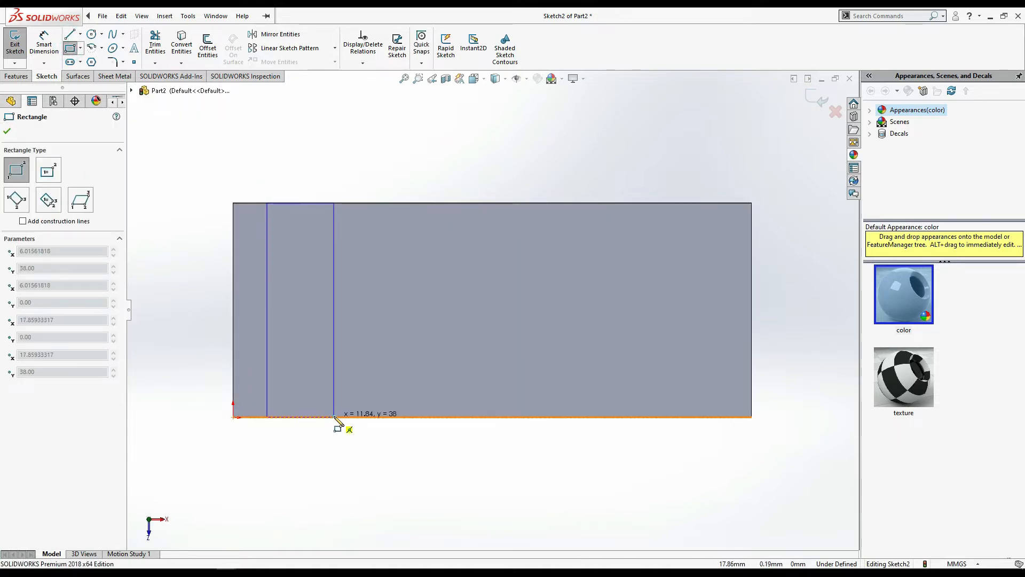
left_click(334, 417)
Step: Dimension the upright's rectangle to 13 mm wide and place it 73 mm from the base's far edge
left_click(47, 49)
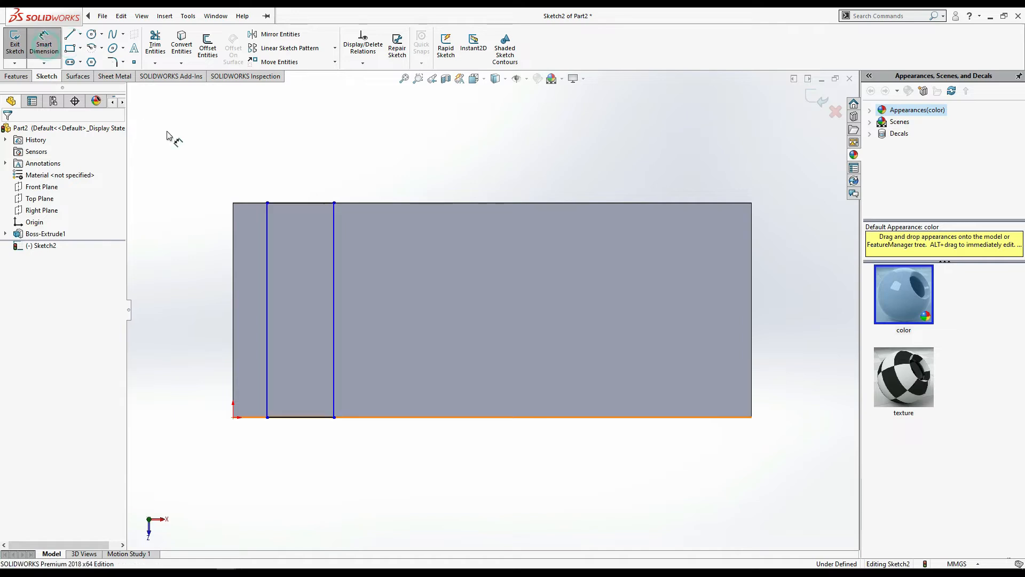
left_click(281, 203)
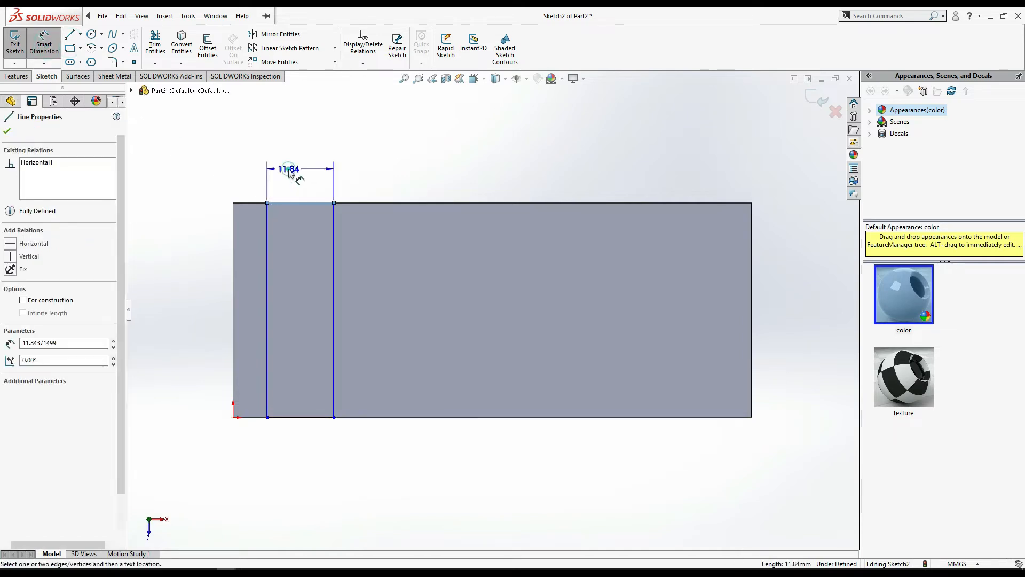
left_click(291, 171)
key("Return")
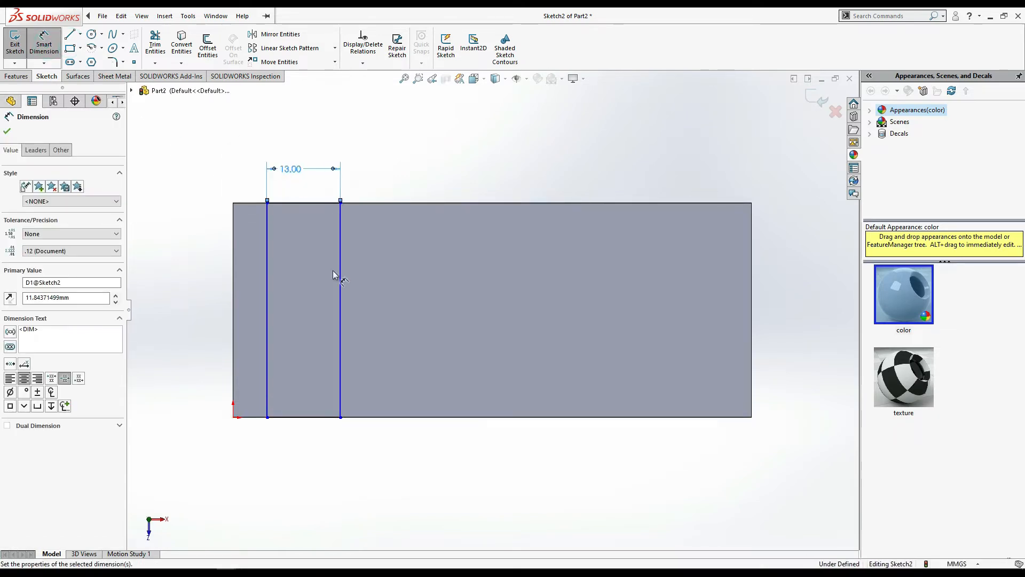
left_click(749, 309)
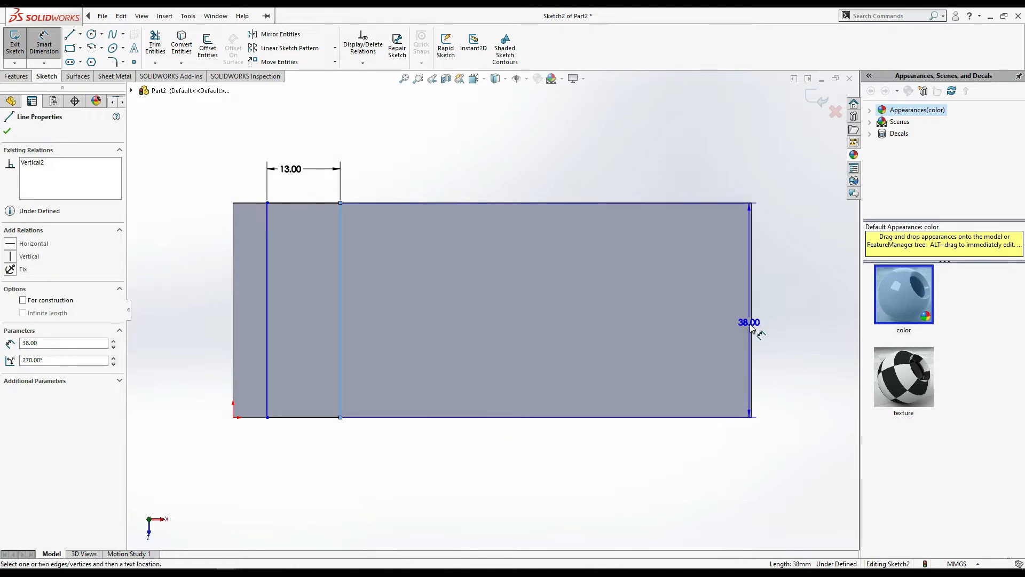
left_click(751, 326)
left_click(507, 175)
type("73")
key("Return")
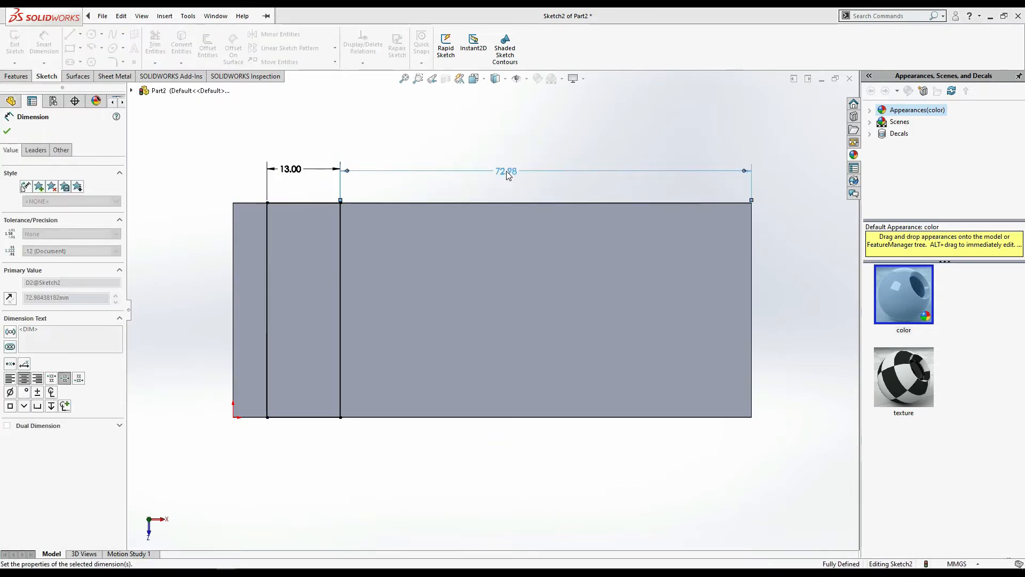
left_click(7, 132)
Step: Extrude the upright's rectangle 116 mm upward from the base, merged with it
middle_click_drag(464, 482, 492, 411)
scroll(493, 411, "up", 4)
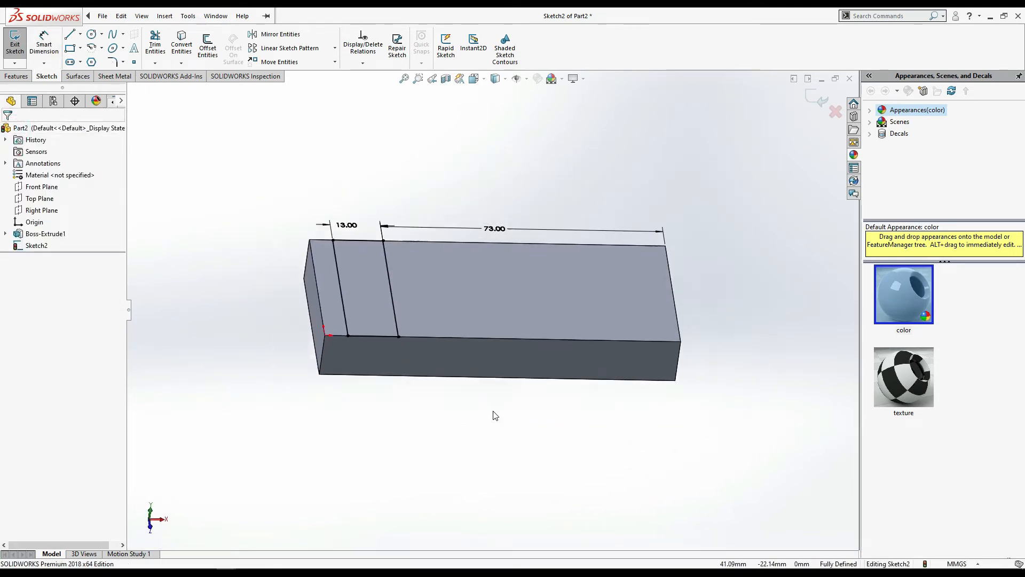
key("alt+Tab")
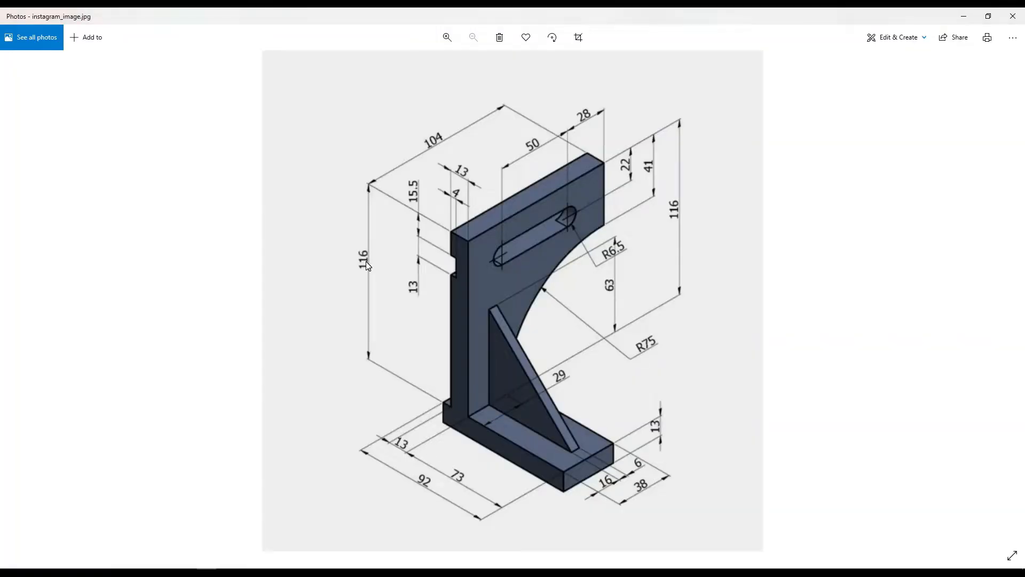
key("alt+Tab")
left_click(16, 75)
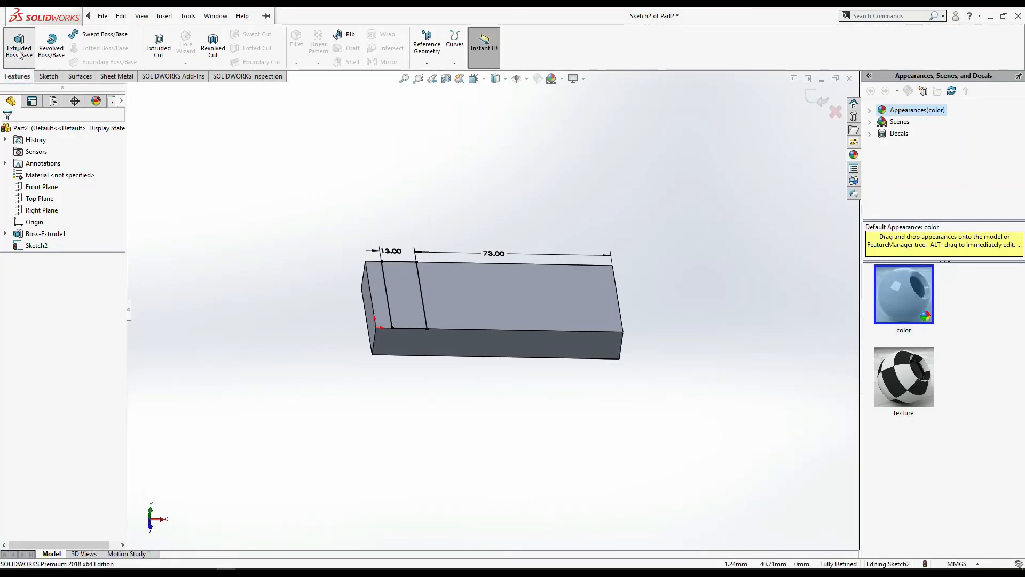
type("116")
key("Return")
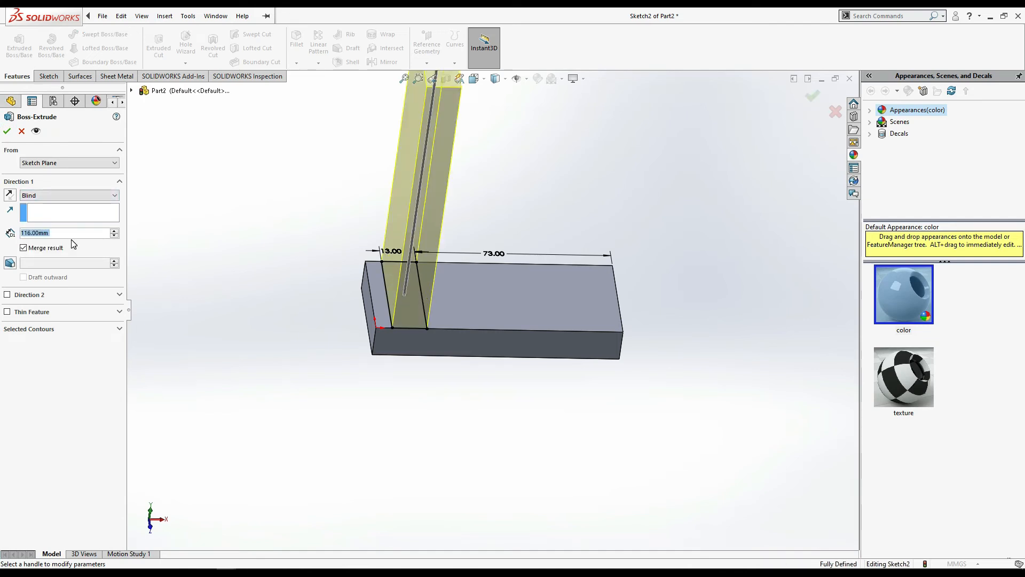
left_click(7, 131)
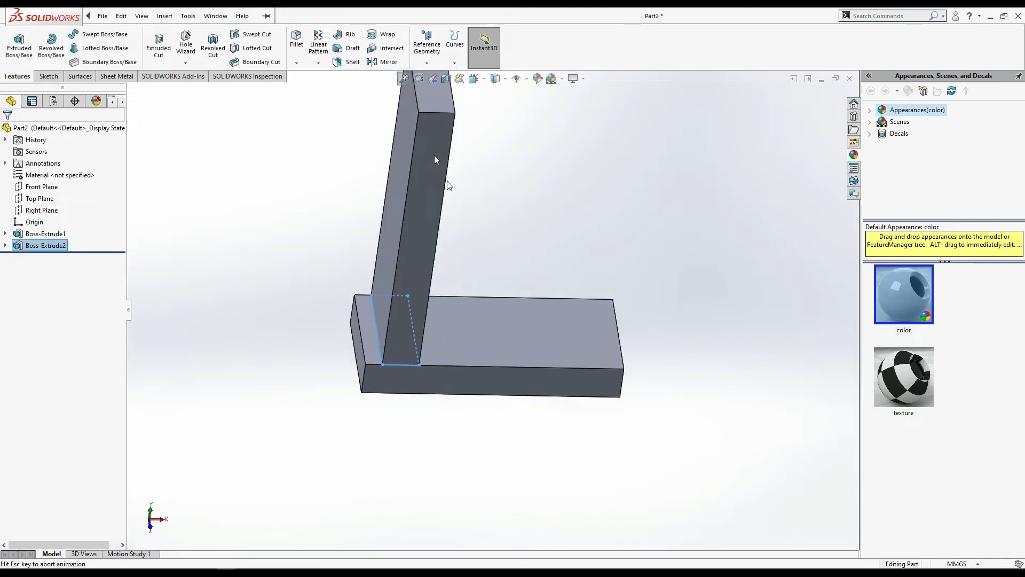
Step: On the upright's large face, sketch a horizontal construction line about 45 mm long, outward from its lower corner at the base's top edge
key("alt+Tab")
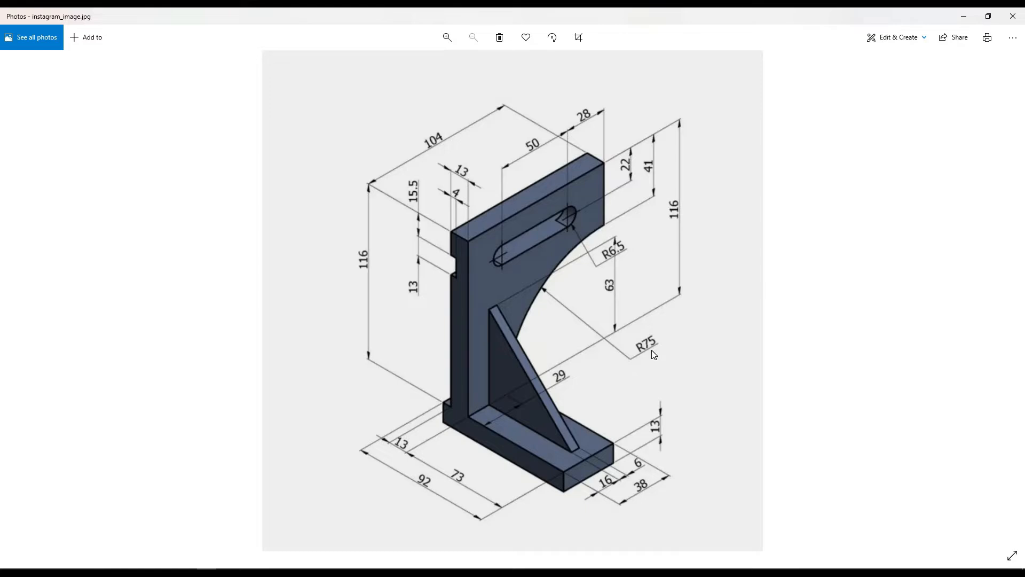
key("alt+Tab")
middle_click_drag(657, 335, 560, 348)
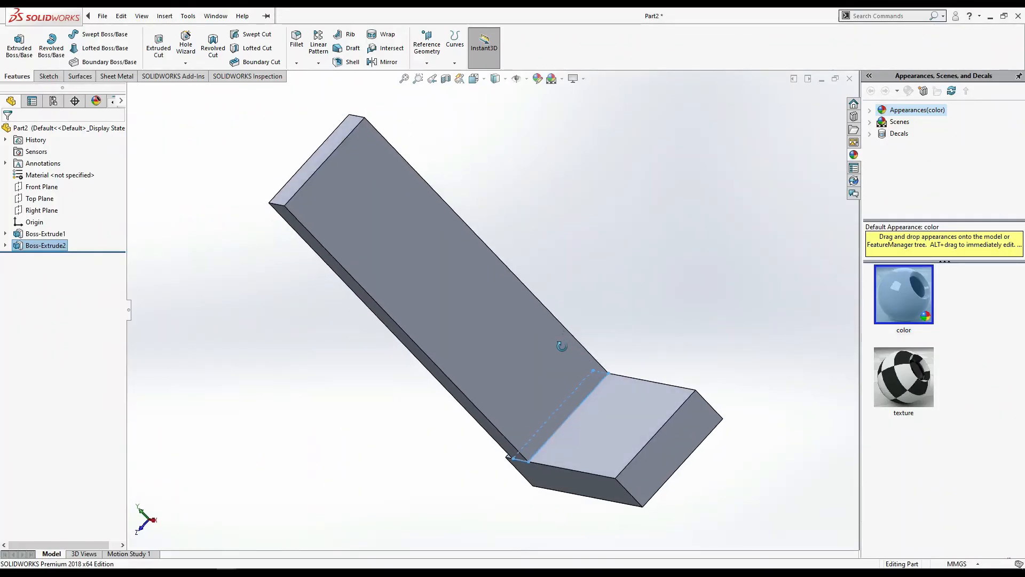
left_click(487, 320)
left_click(535, 290)
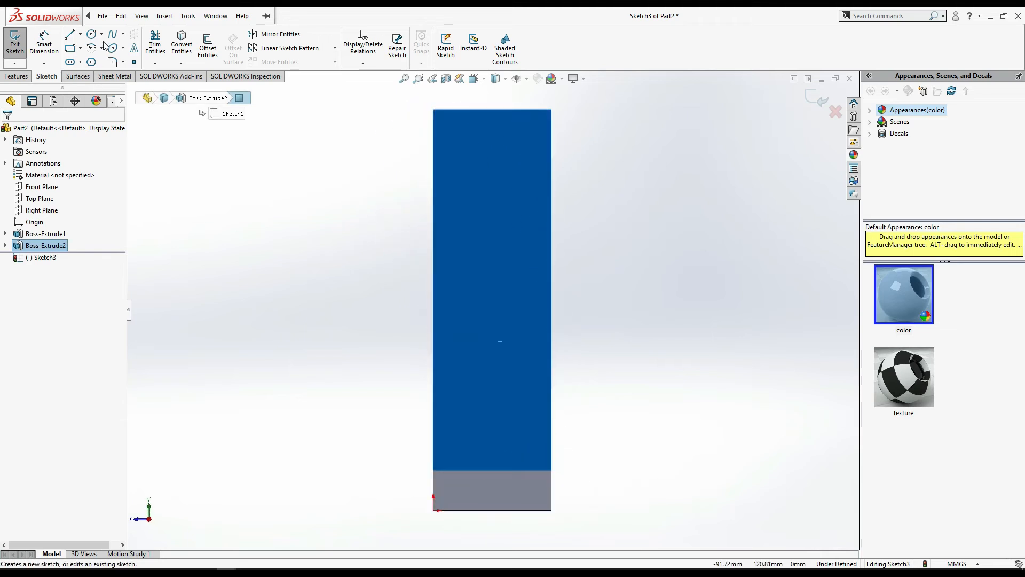
left_click(70, 34)
left_click(44, 253)
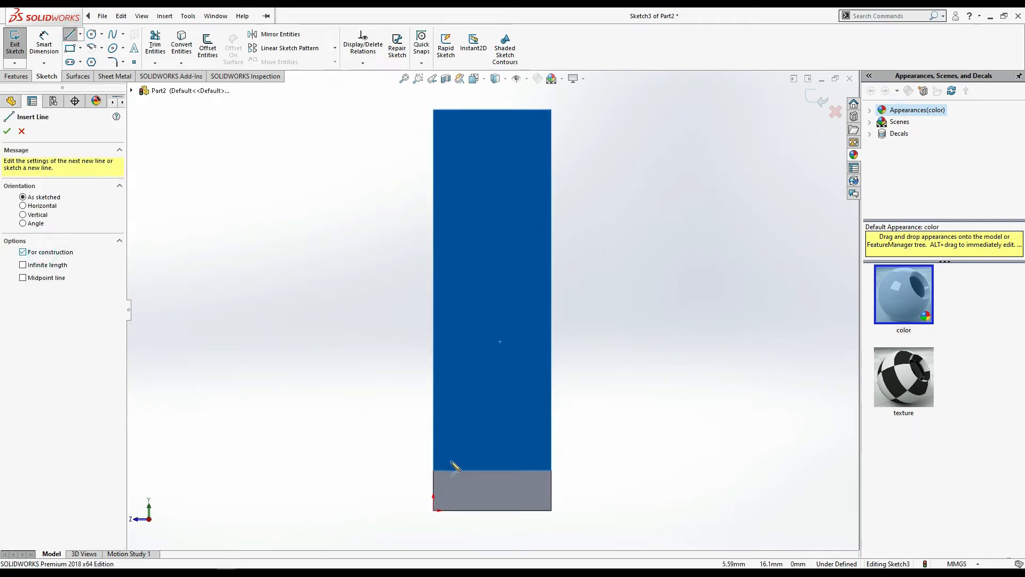
left_click(551, 470)
left_click(692, 471)
key("Escape")
Step: Dimension the construction line to 75 mm, taking the arc radius from the reference drawing
left_click(43, 47)
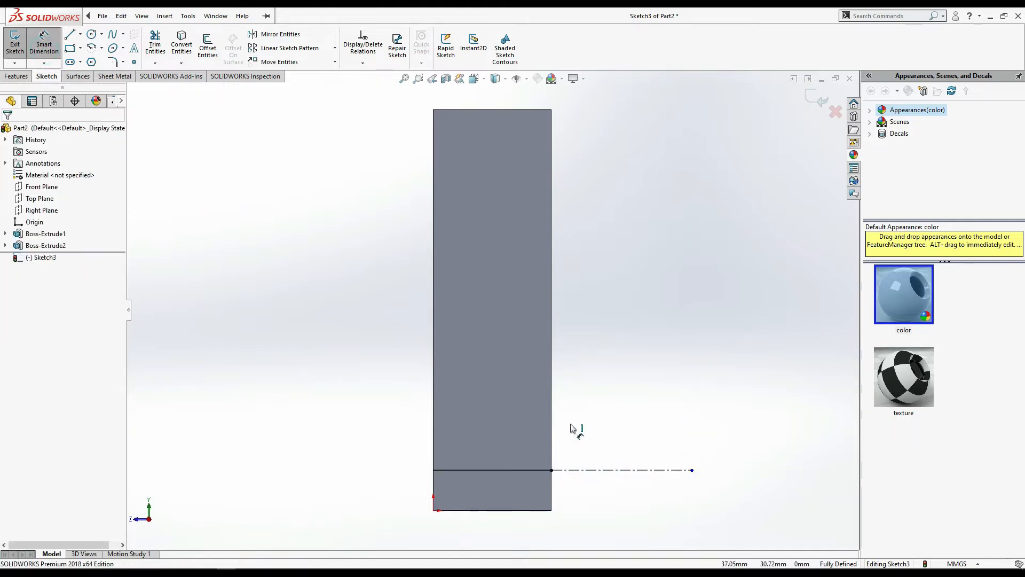
left_click(650, 469)
left_click(642, 502)
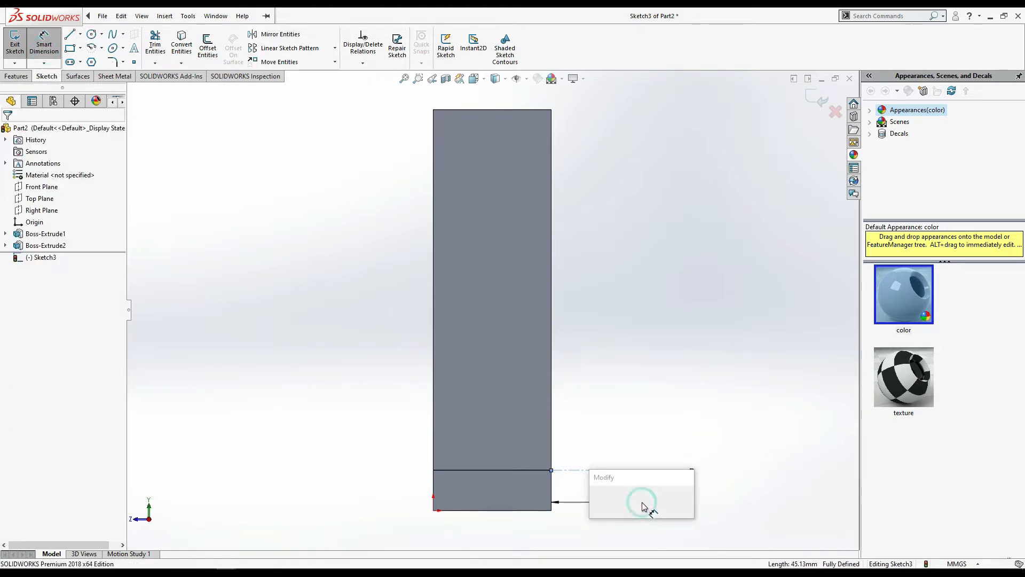
key("alt+Tab")
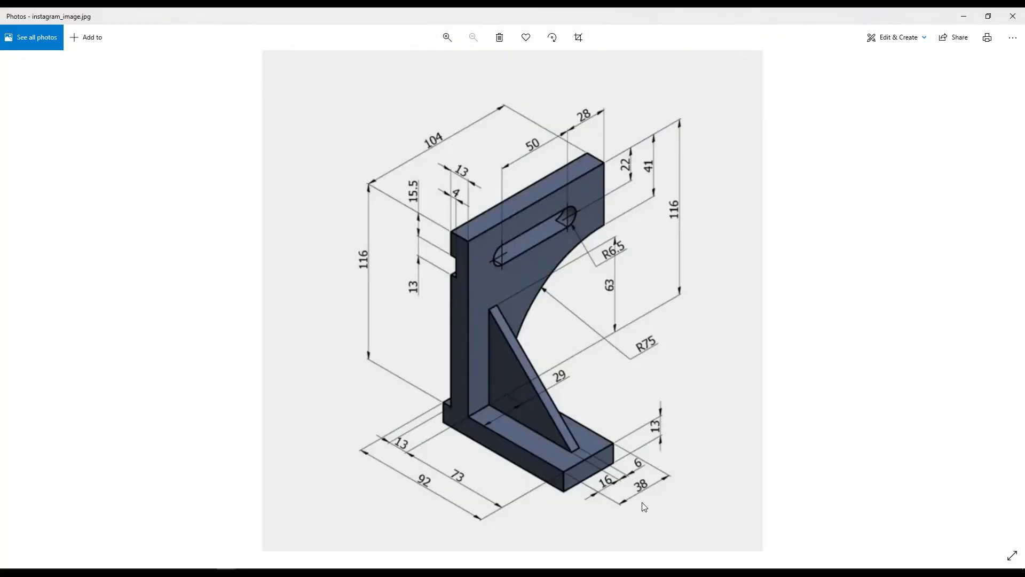
key("alt+Tab")
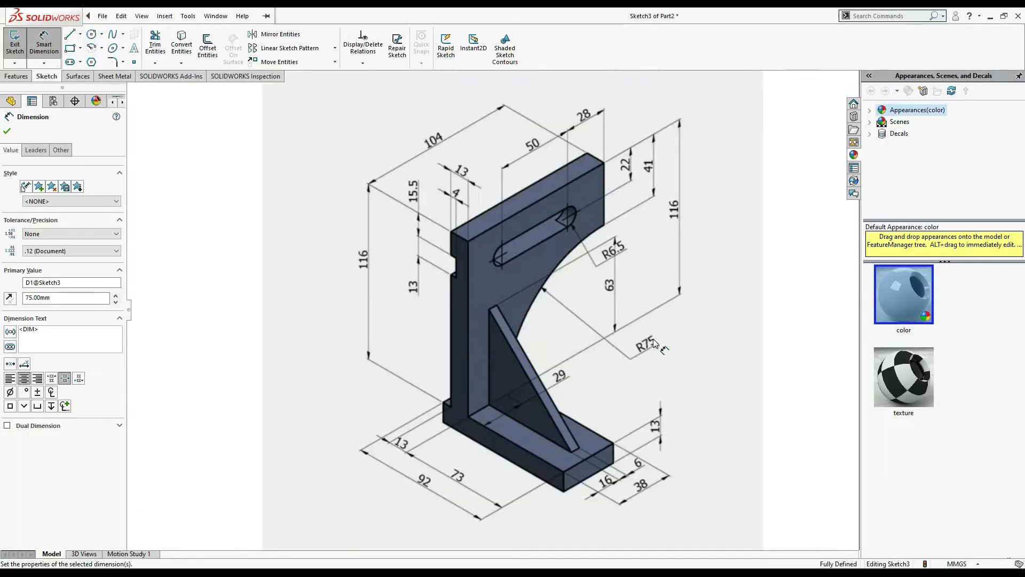
Step: Sketch a 90° centerpoint arc of radius 75 mm about the construction line's outer end, starting at the upright's lower corner
left_click(92, 47)
left_click(102, 47)
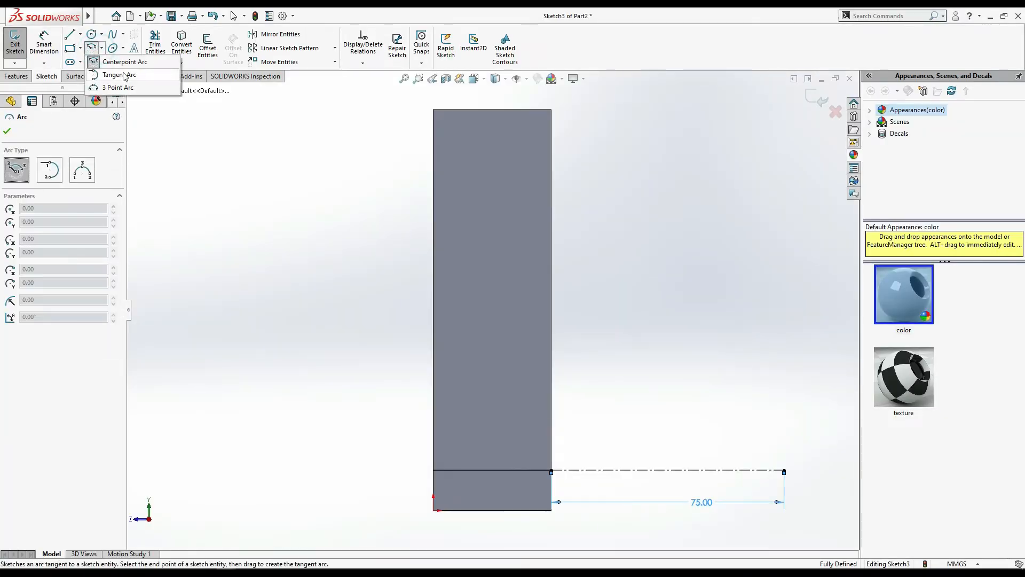
left_click(118, 63)
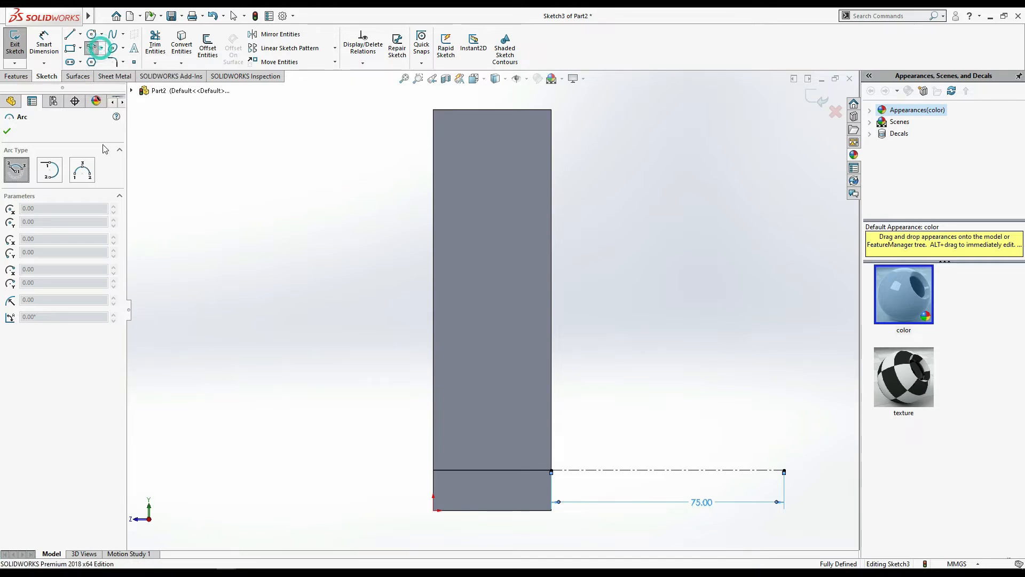
left_click(784, 471)
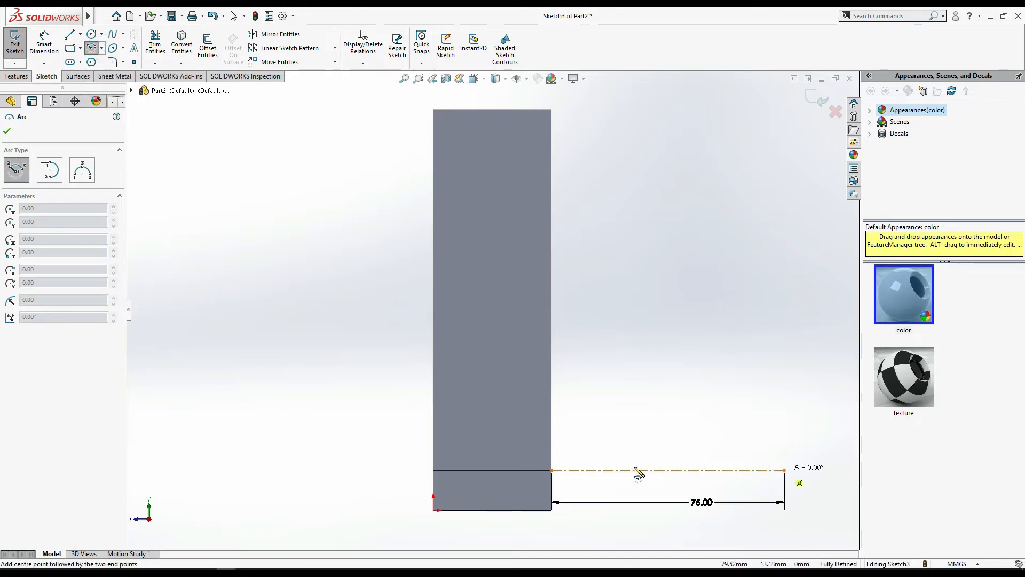
left_click(552, 470)
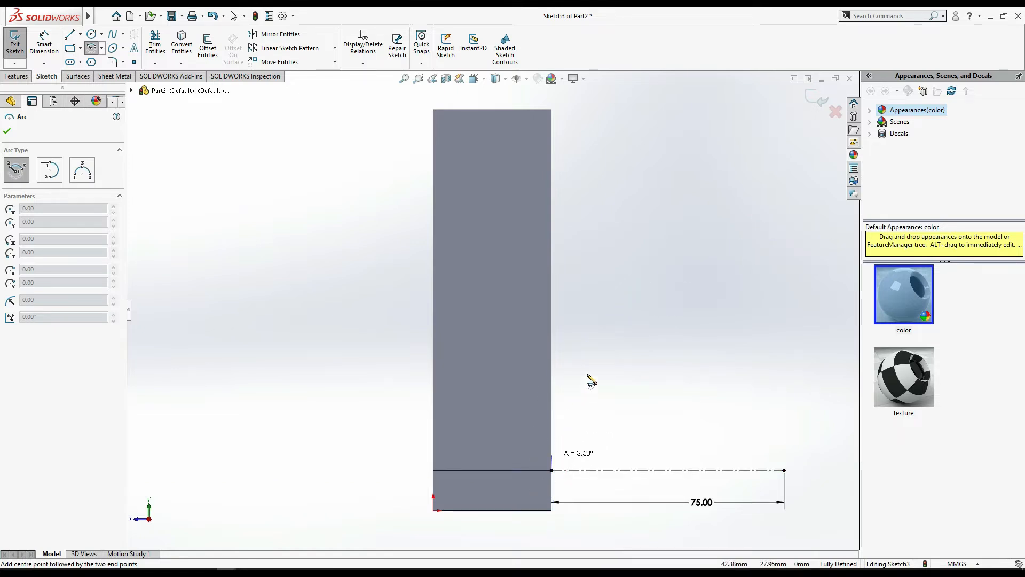
left_click(784, 237)
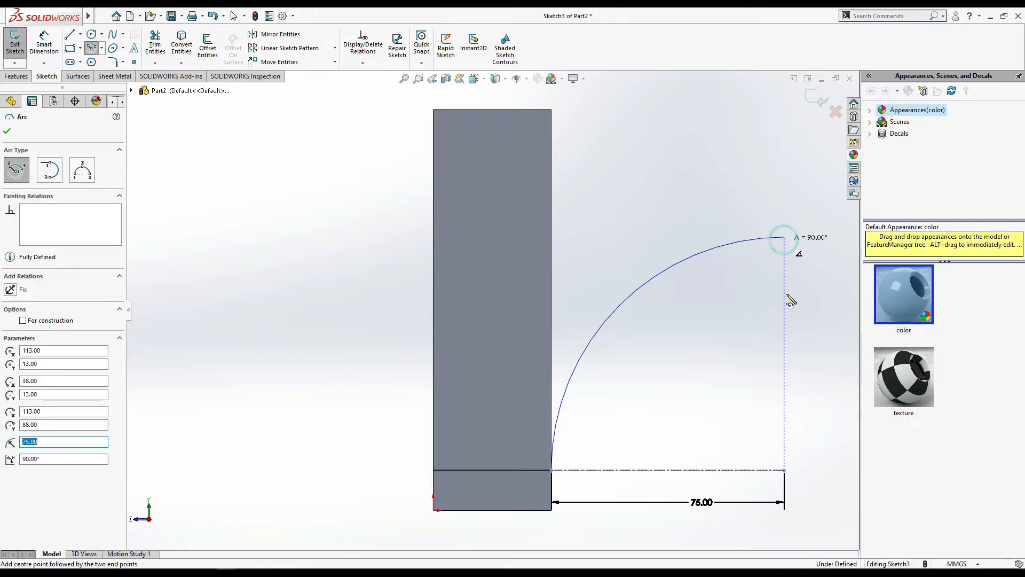
key("Escape")
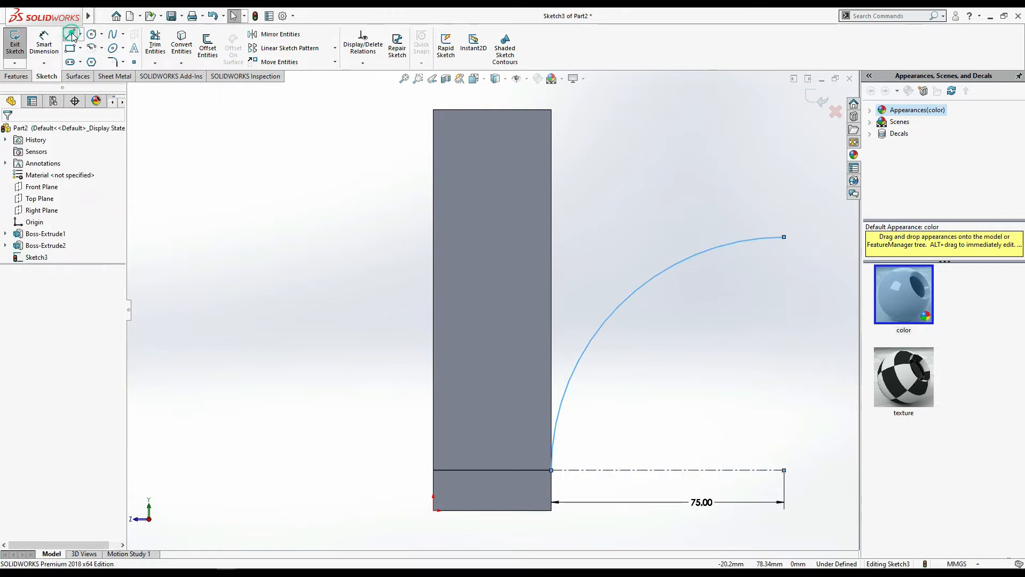
Step: Close the profile with lines 41 mm up from the arc's end, 75 mm across to the upright's top corner, and down its edge
left_click(70, 34)
left_click(783, 237)
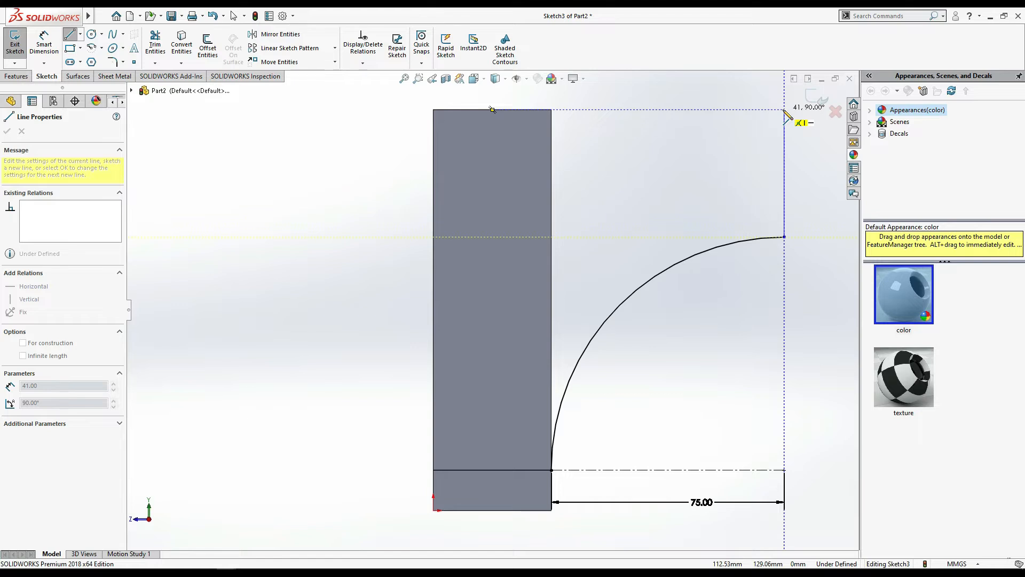
left_click(784, 110)
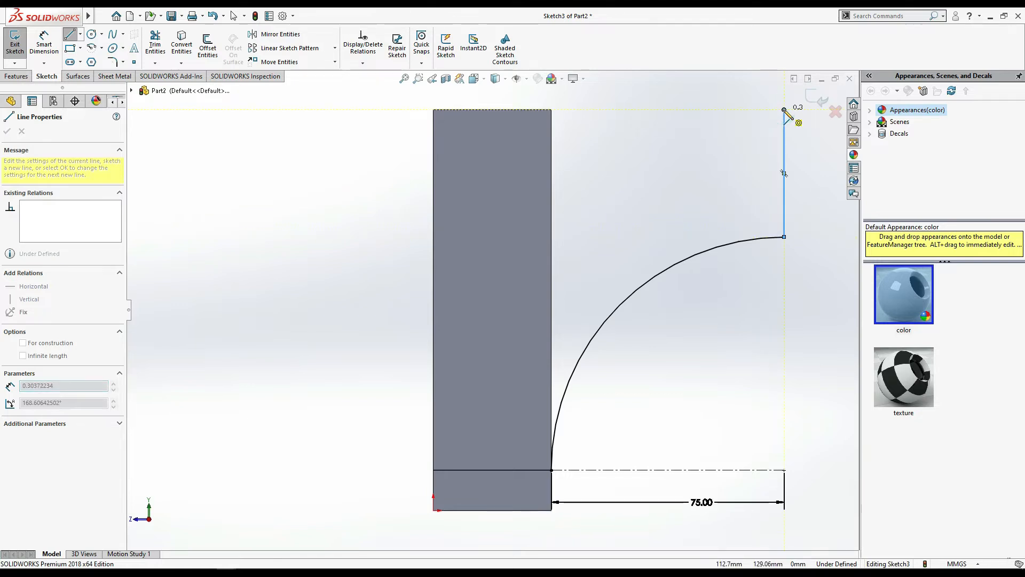
left_click(551, 110)
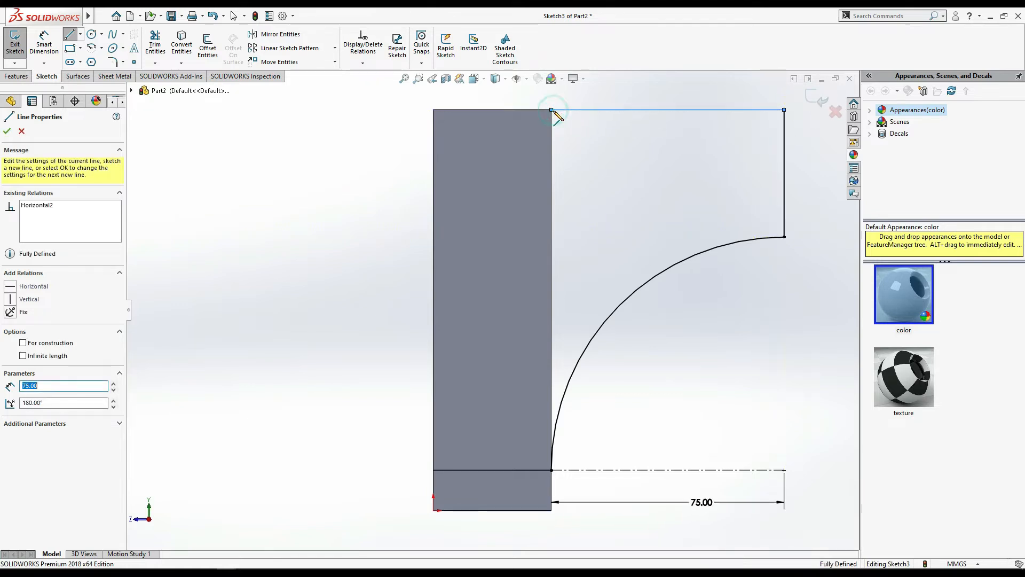
left_click(552, 470)
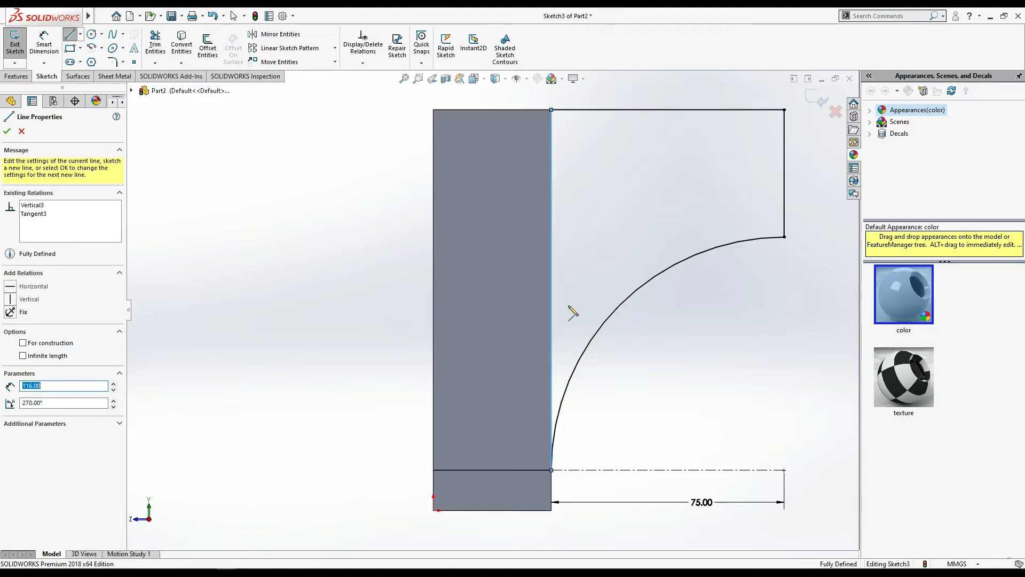
key("Escape")
Step: Extrude the arc profile 13 mm in the reversed direction, flush with the upright's thickness and merged with it
left_click(9, 78)
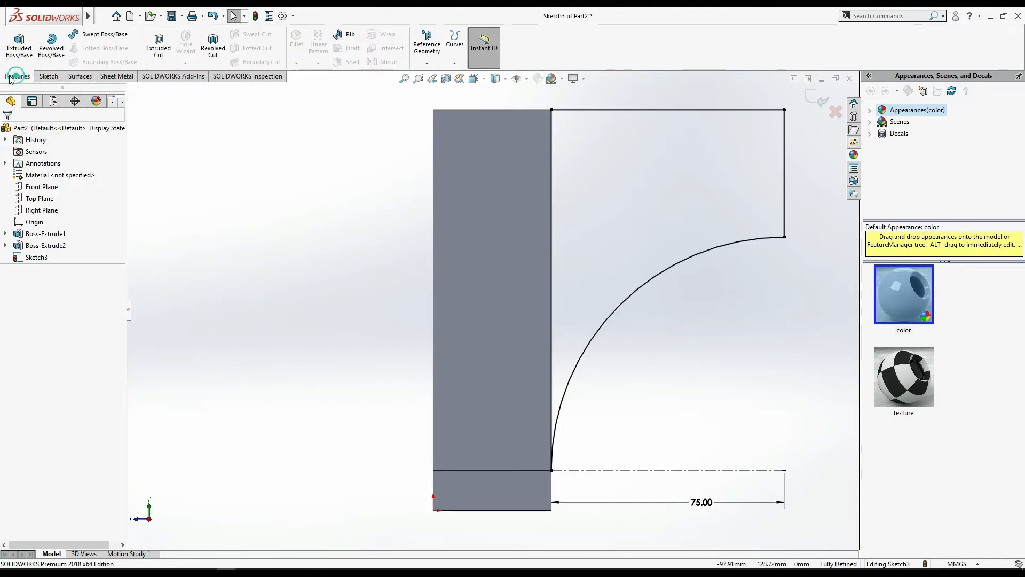
left_click(404, 79)
middle_click_drag(703, 277, 625, 368)
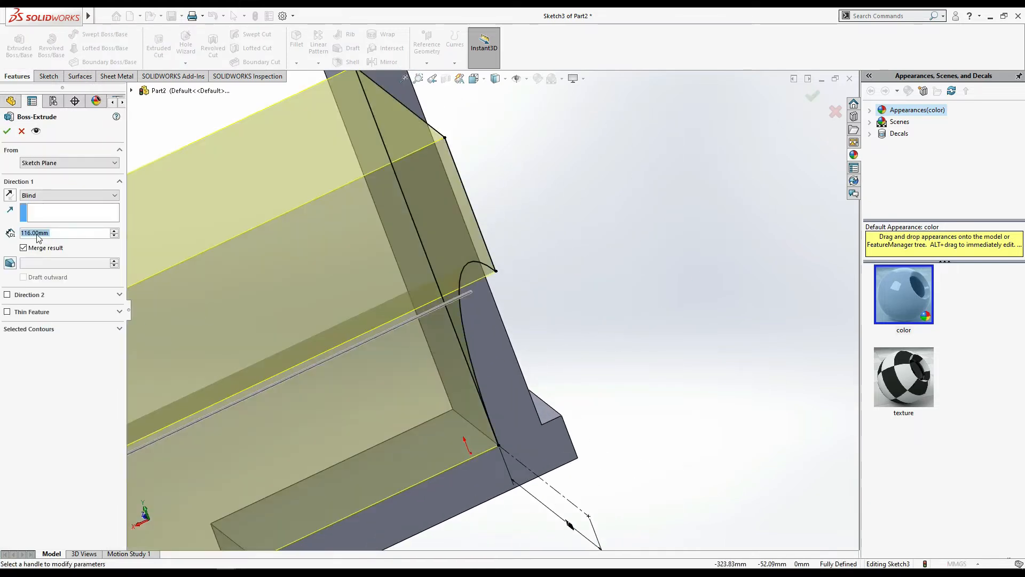
type("13")
key("Return")
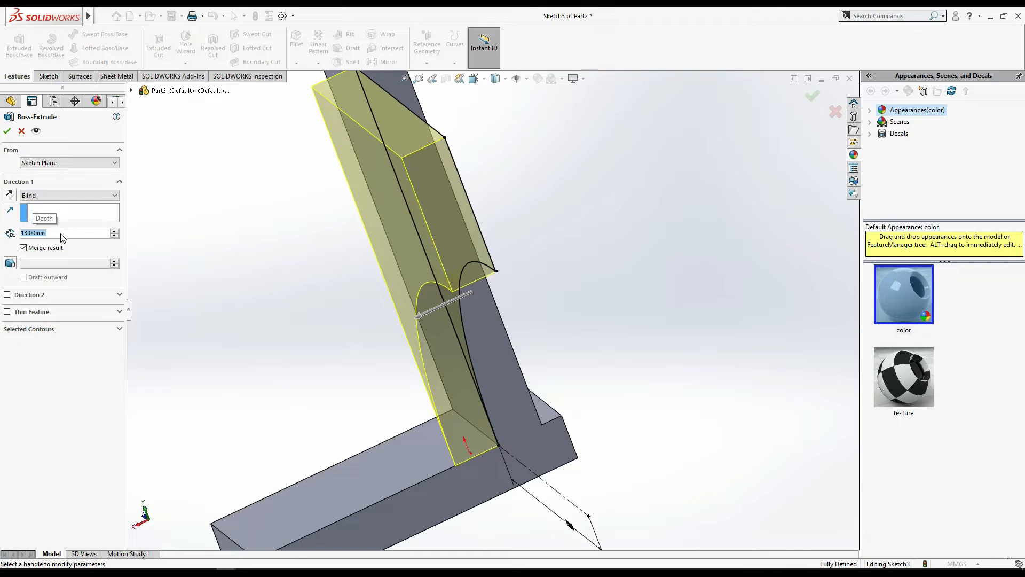
left_click(9, 195)
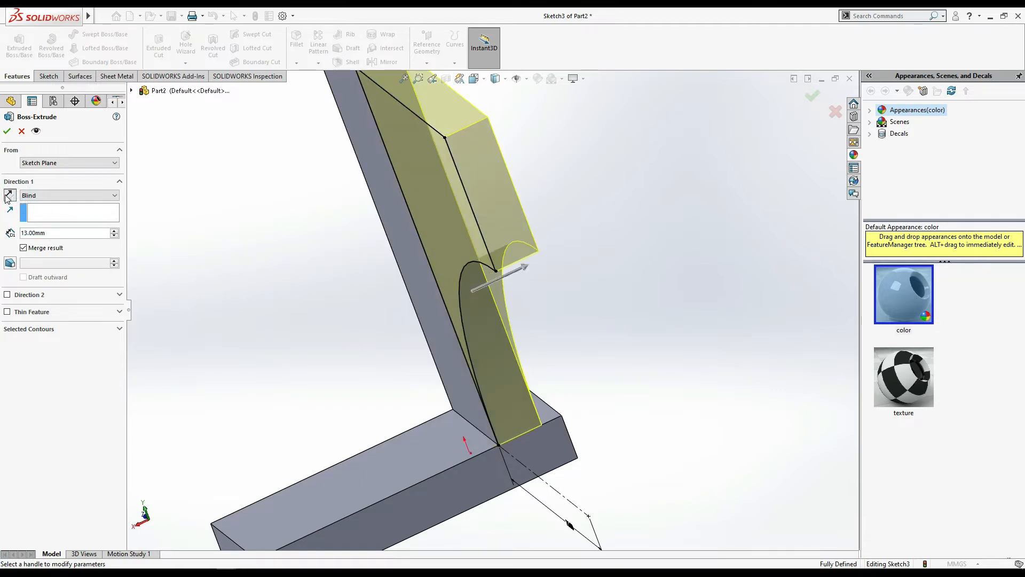
left_click(8, 131)
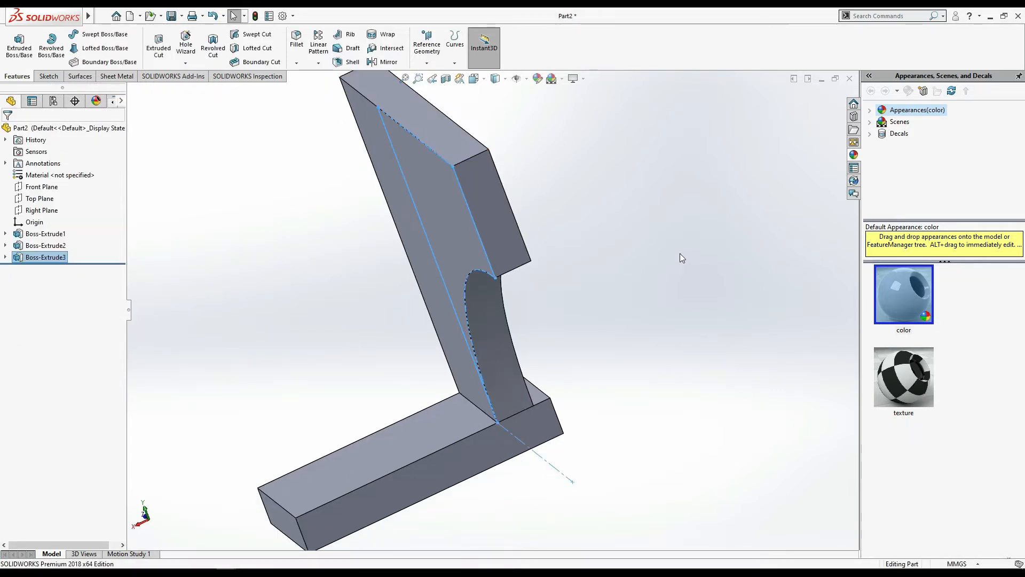
Step: Sketch a horizontal straight slot on the upright's large face near its top edge, about 54 mm between centres and about 8 mm wide
middle_click_drag(660, 317, 697, 273)
left_click(703, 275)
scroll(690, 366, "up", 3)
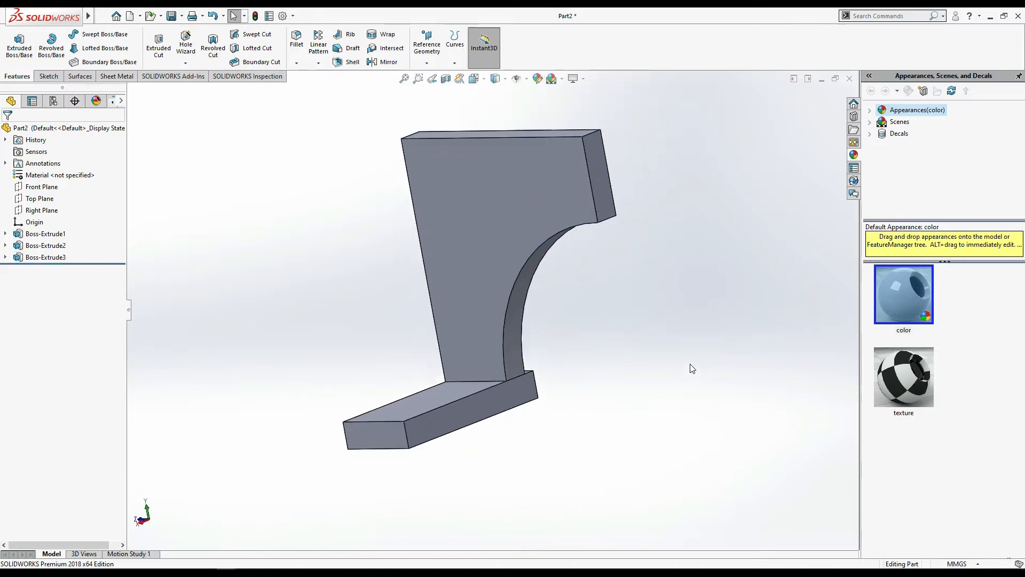
mouse_move(681, 378)
middle_mouse_down()
mouse_move(693, 362)
mouse_move(696, 370)
middle_mouse_up()
key("alt+Tab")
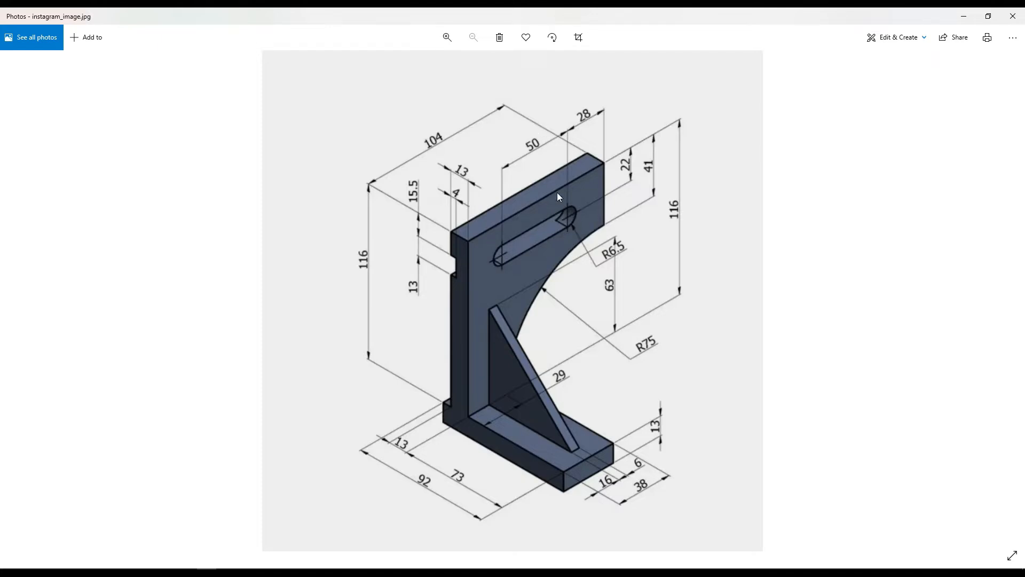
key("alt+Tab")
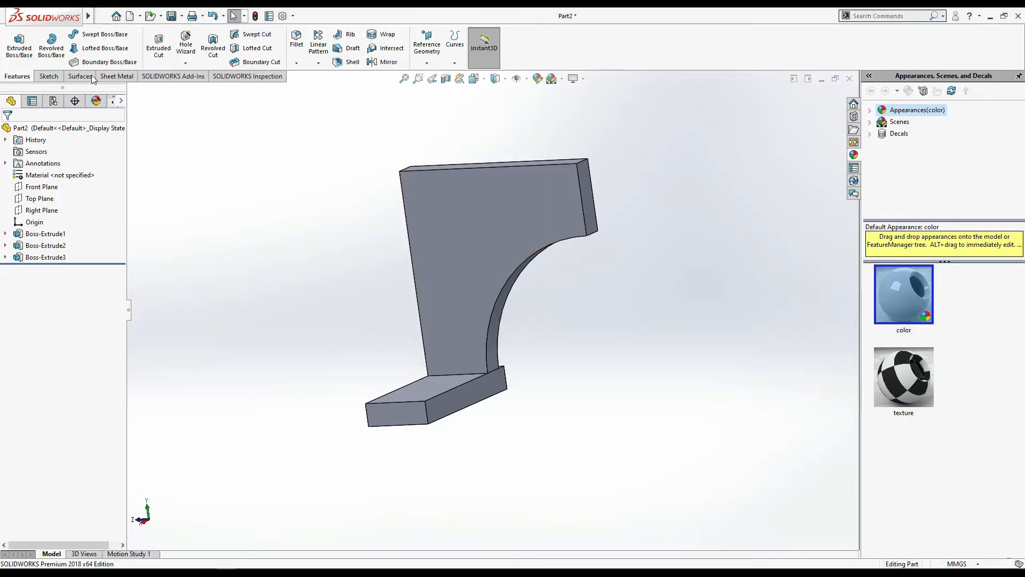
left_click(50, 78)
left_click(509, 213)
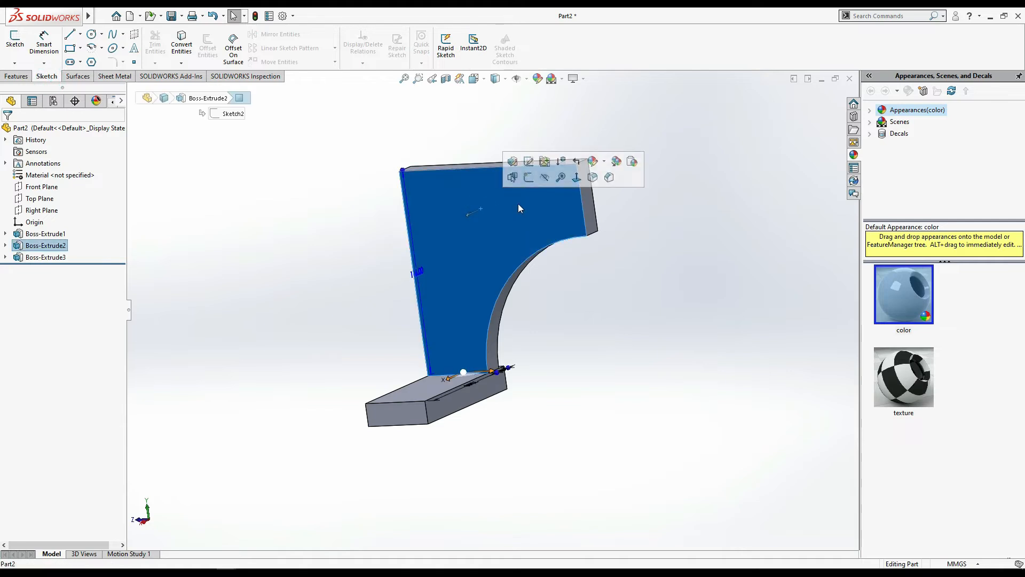
left_click(15, 37)
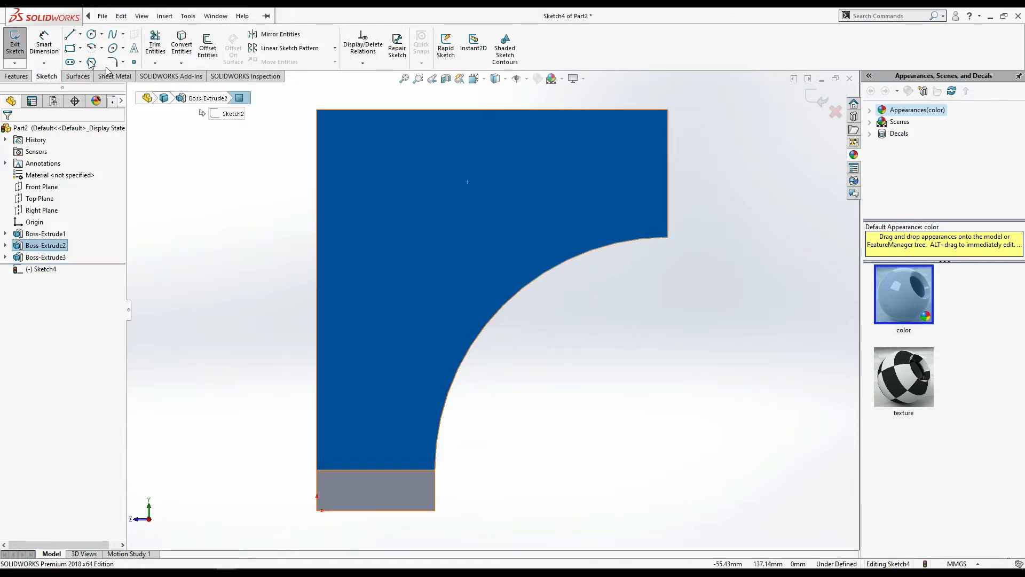
left_click(70, 62)
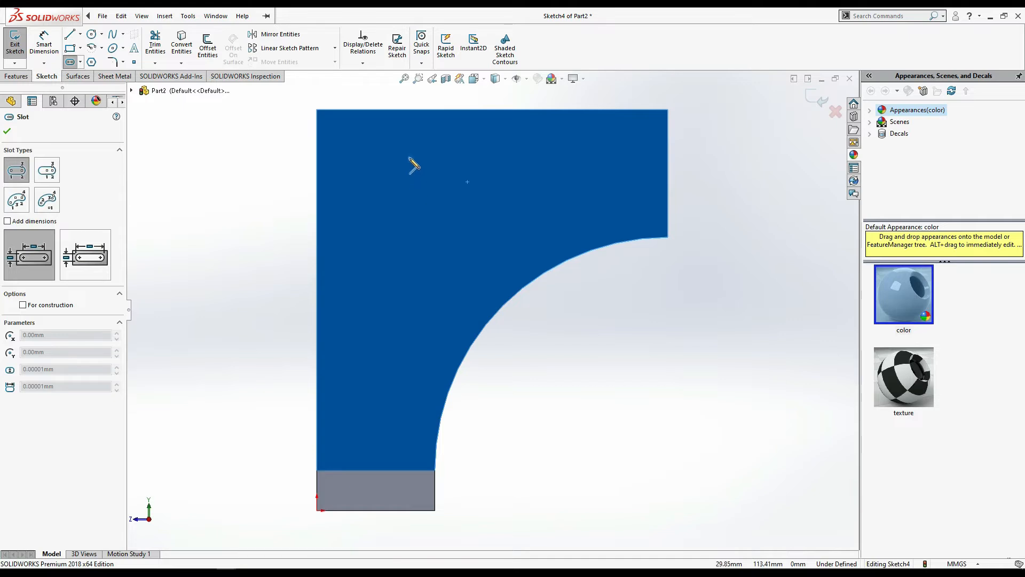
left_click(411, 158)
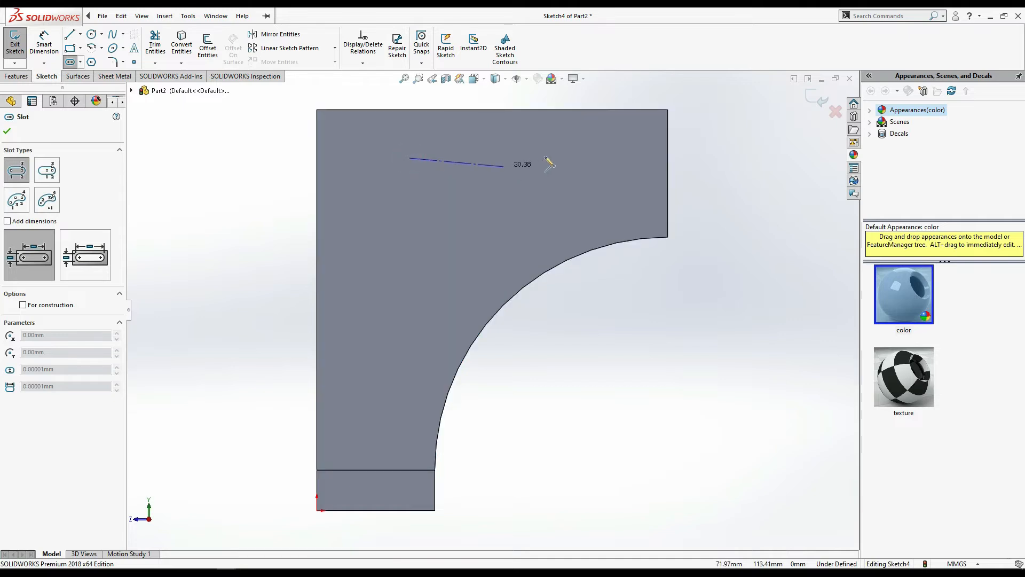
left_click(578, 159)
left_click(559, 145)
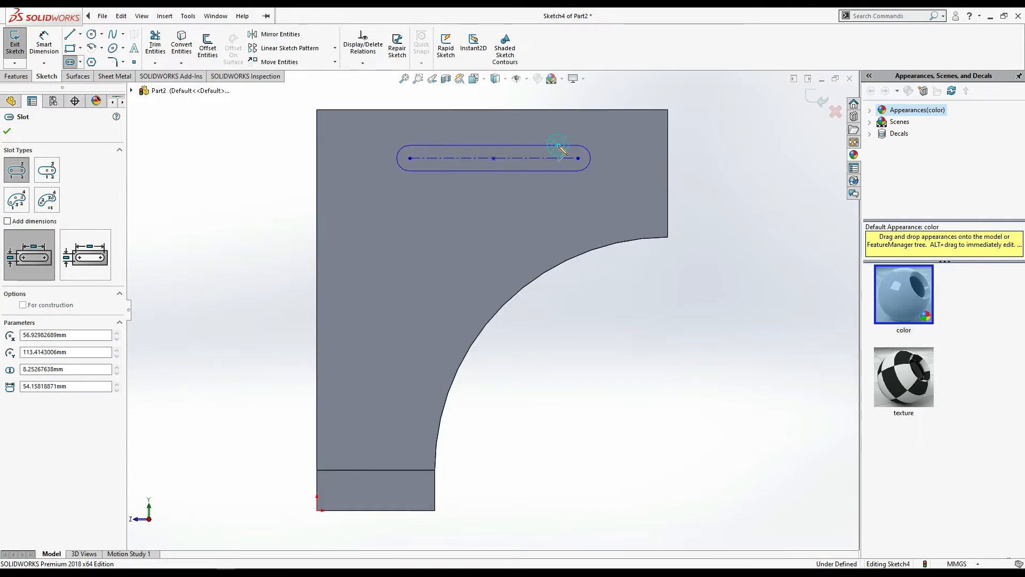
Step: Dimension the slot's end arc to a radius of 6.5 mm
left_click(35, 40)
left_click(589, 156)
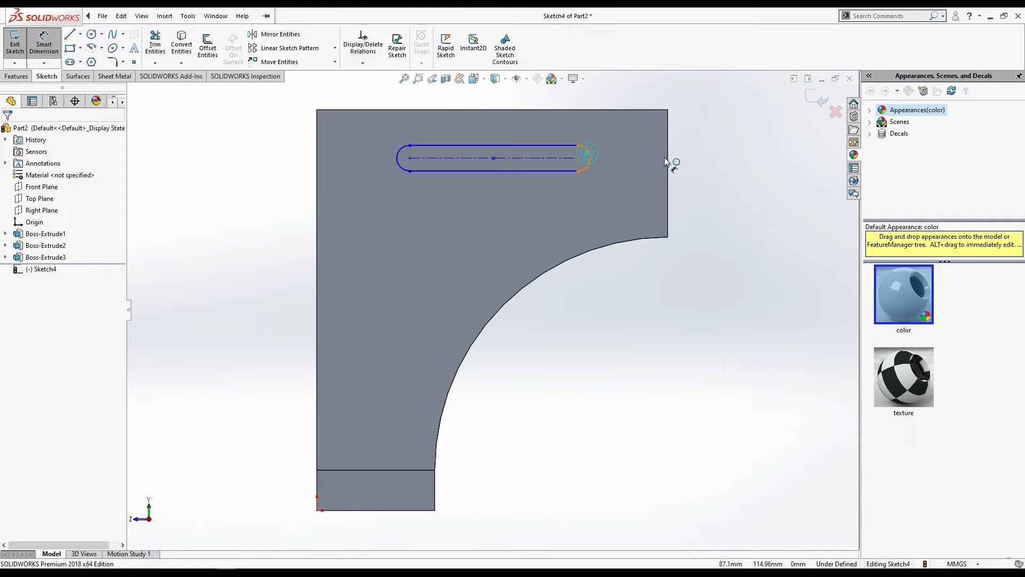
left_click(700, 155)
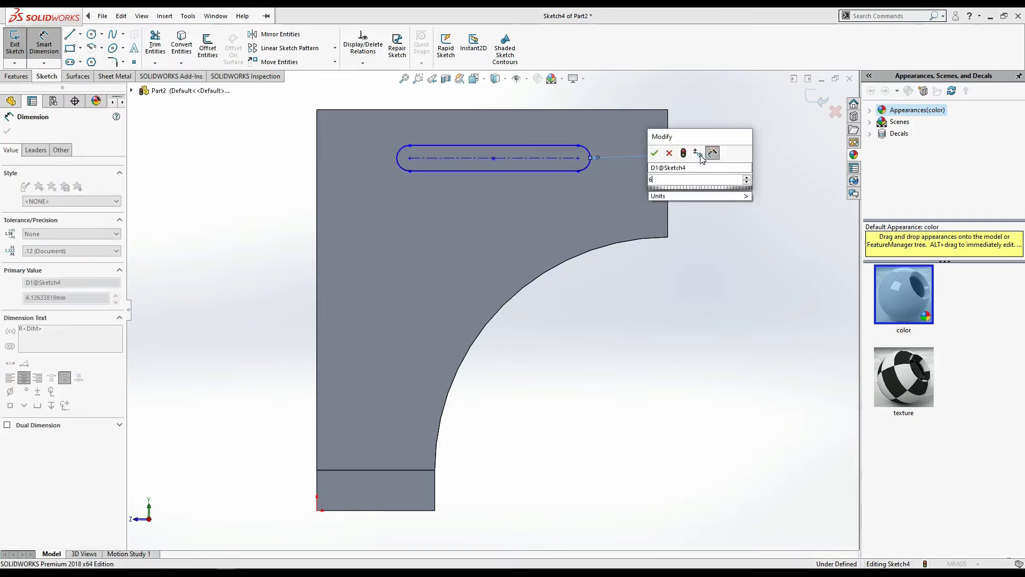
key("Return")
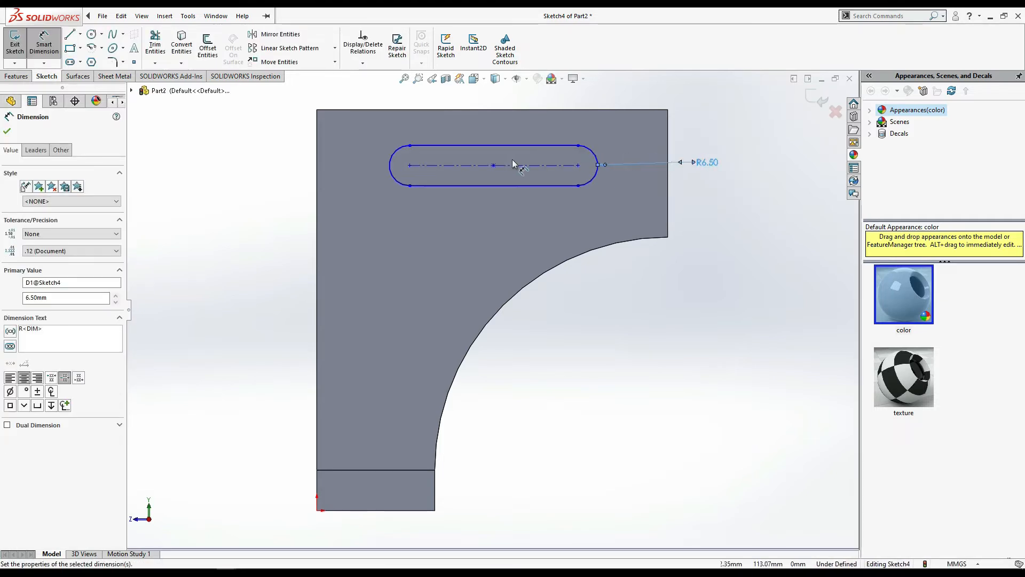
Step: Dimension the slot's centre-to-centre length to 50 mm, checking the reference drawing
left_click(514, 165)
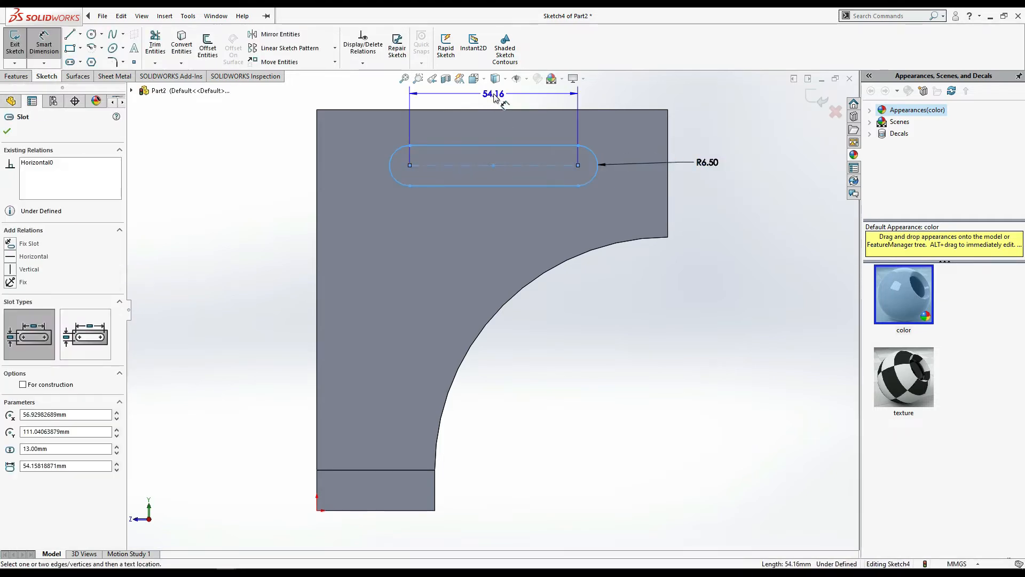
left_click(496, 96)
key("Return")
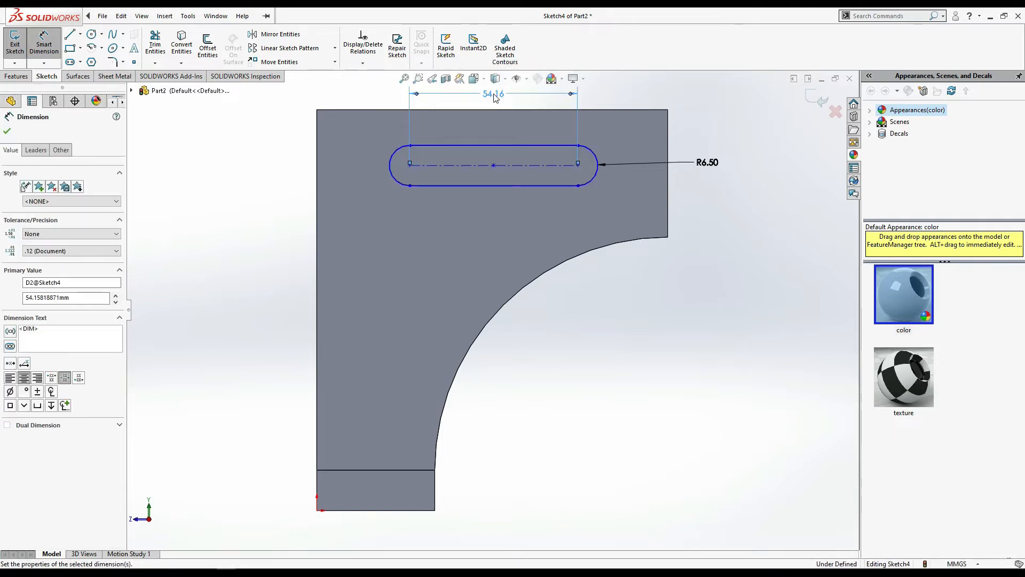
scroll(573, 300, "up", 1)
middle_click_drag(573, 300, 563, 357, "ctrl")
key("alt+Tab")
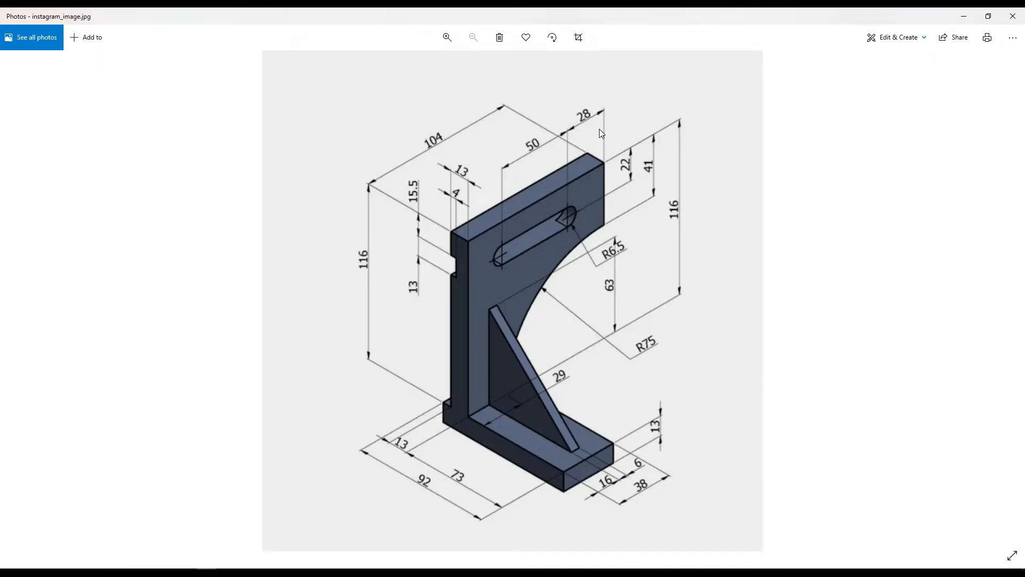
key("alt+Tab")
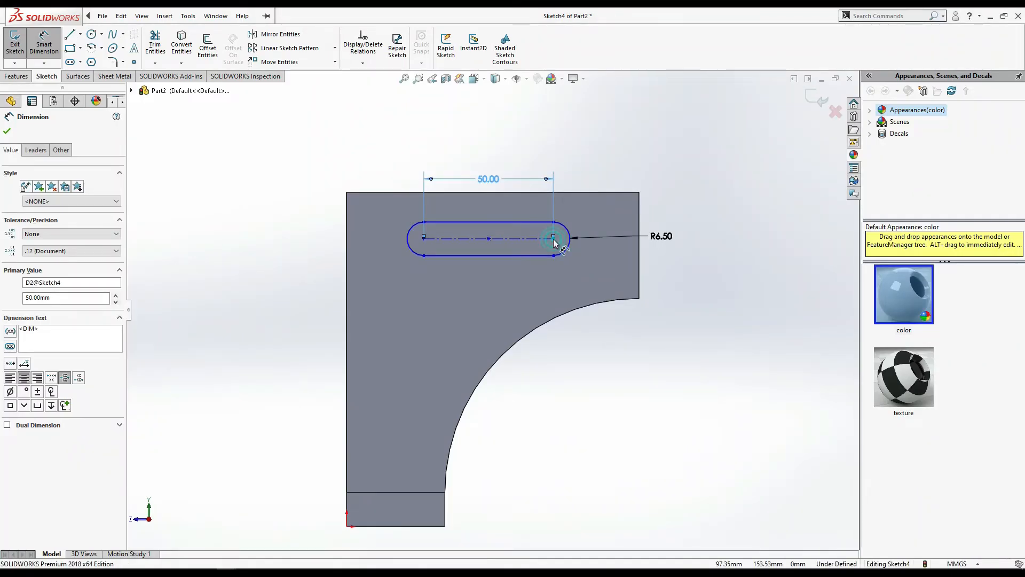
Step: Dimension the slot's end centre nearest the upright's short vertical edge 28 mm from that edge, as in the reference drawing
left_click(554, 241)
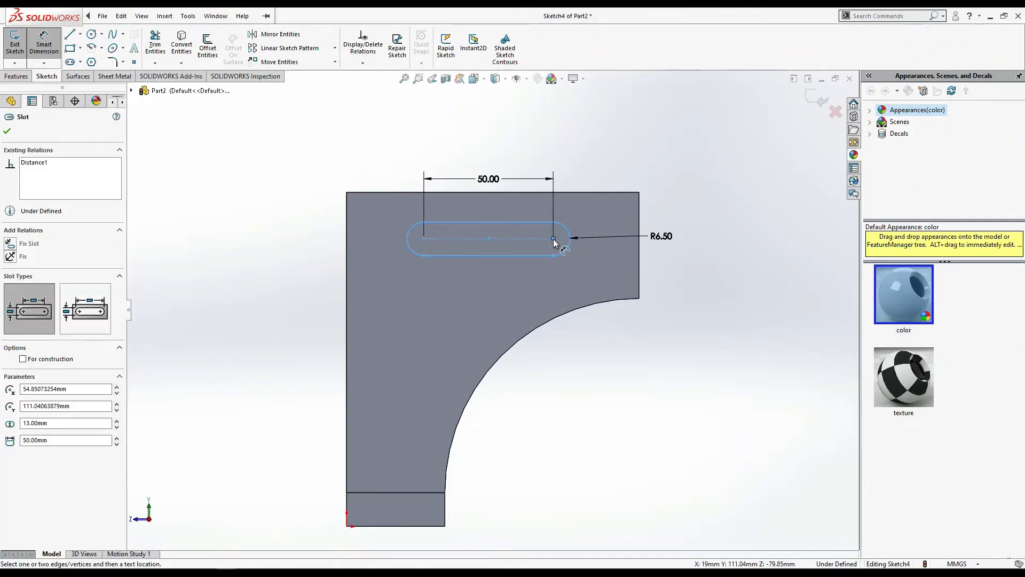
left_click(639, 227)
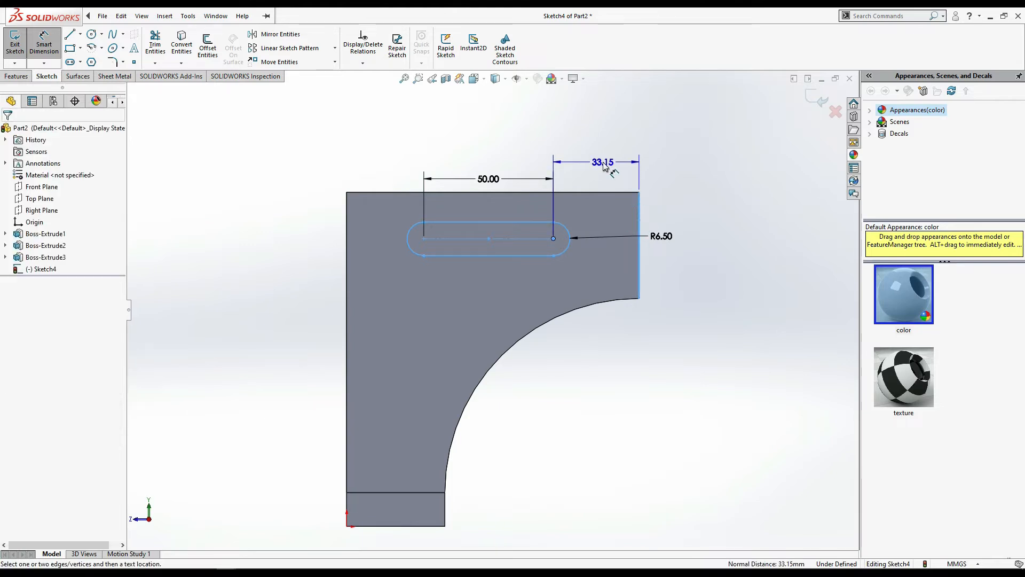
left_click(602, 165)
key("alt+Tab")
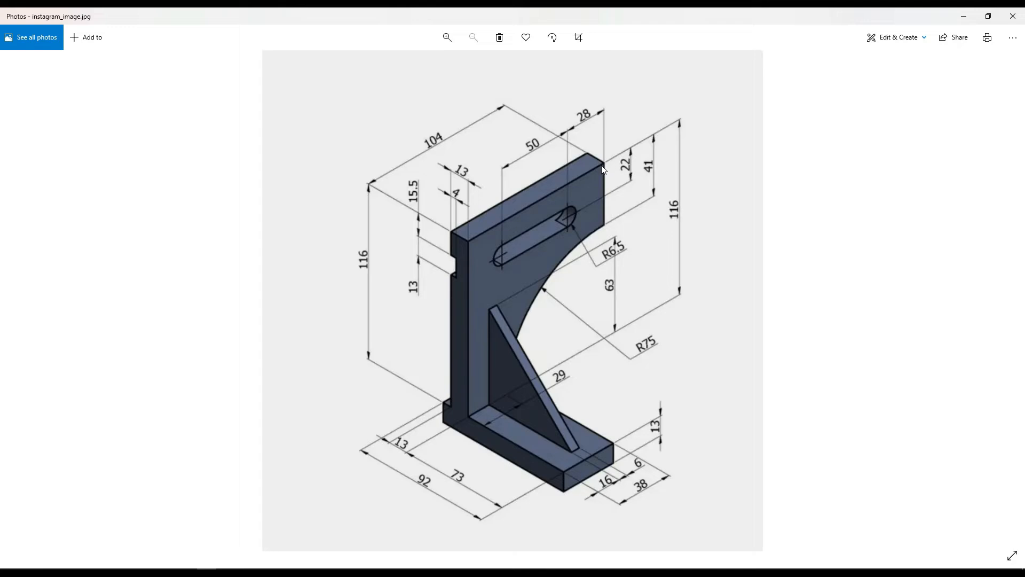
left_click(226, 572)
left_click(964, 16)
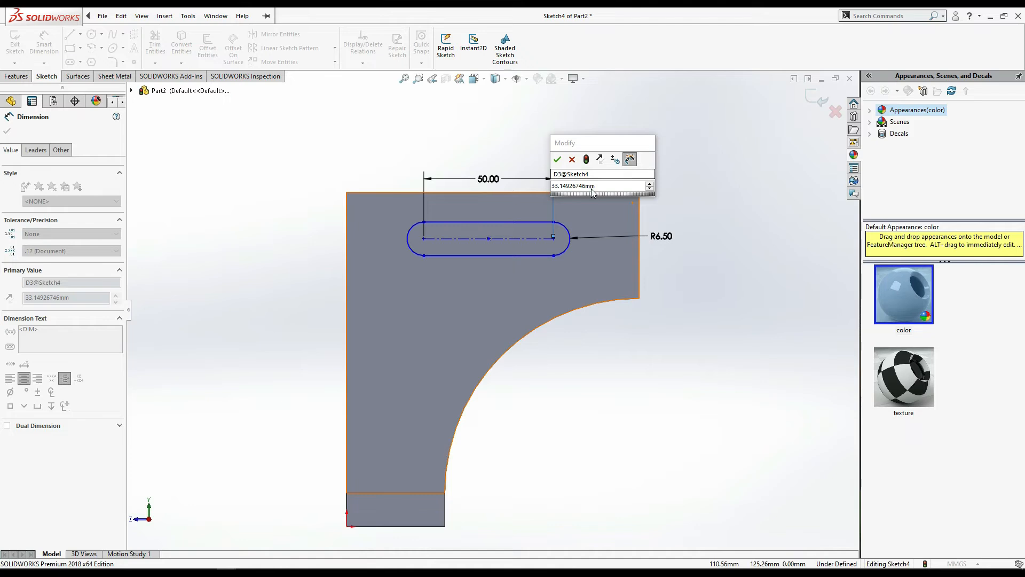
type("28")
key("Return")
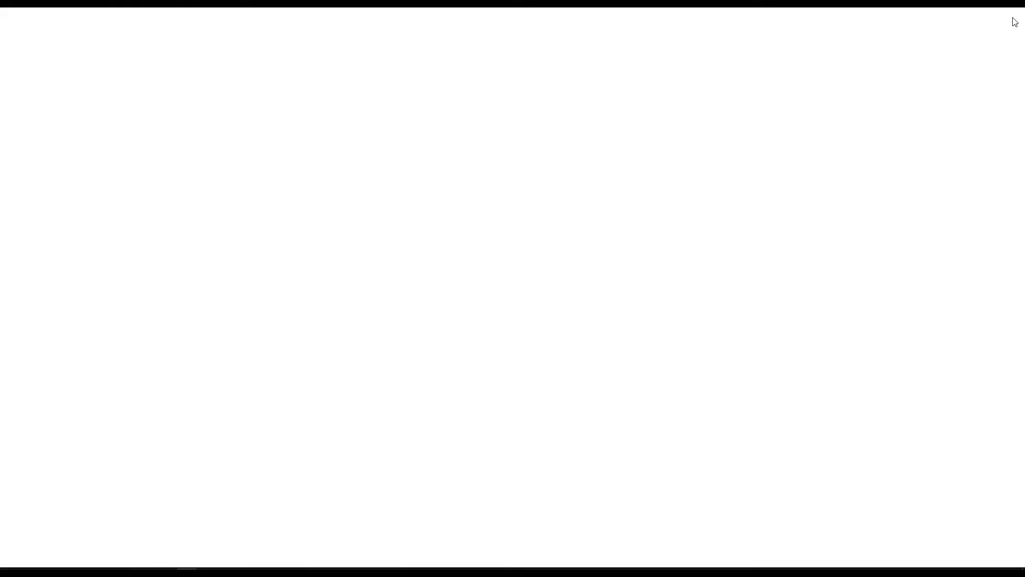
Step: Dimension the slot's centreline 22 mm below the upright's top edge and check the slot dimensions against the reference drawing
left_click(1014, 16)
left_click(232, 568)
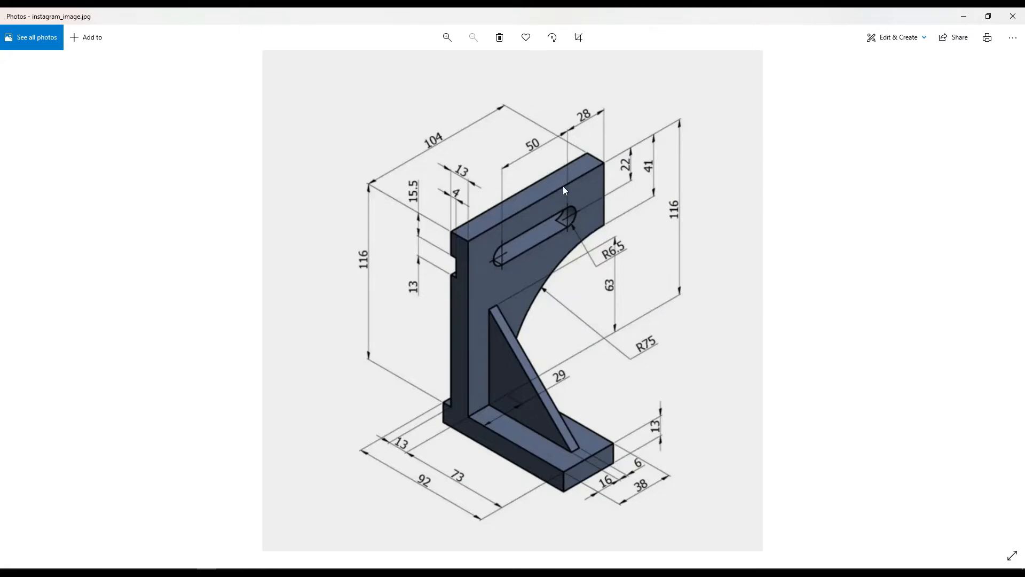
key("alt+Tab")
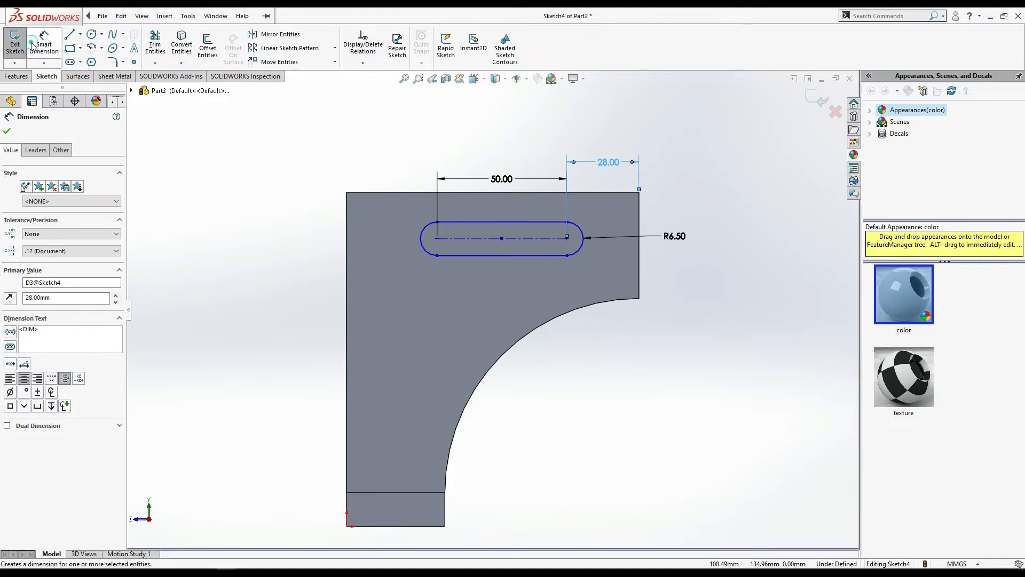
left_click(41, 49)
left_click(550, 239)
left_click(550, 192)
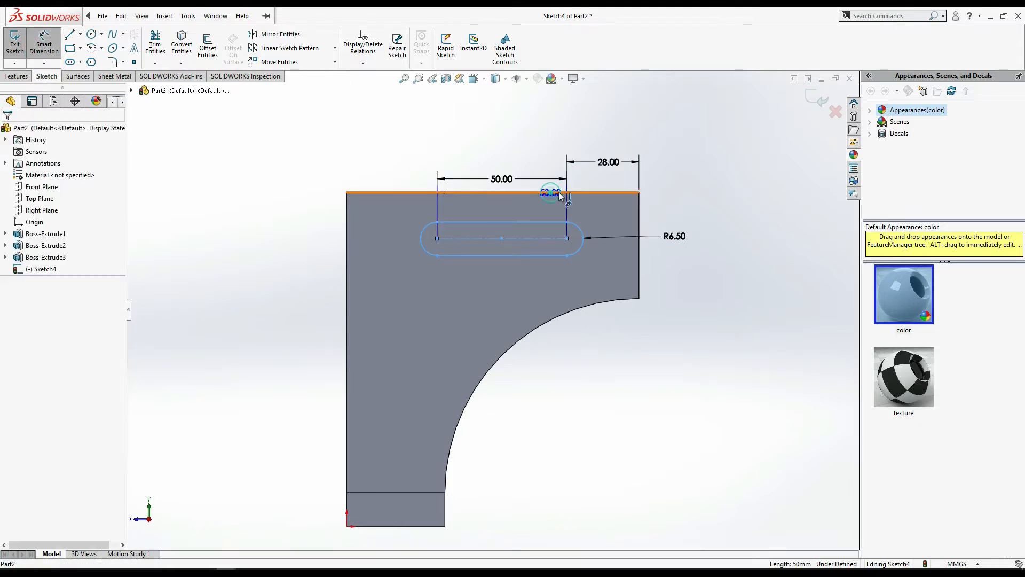
left_click(700, 209)
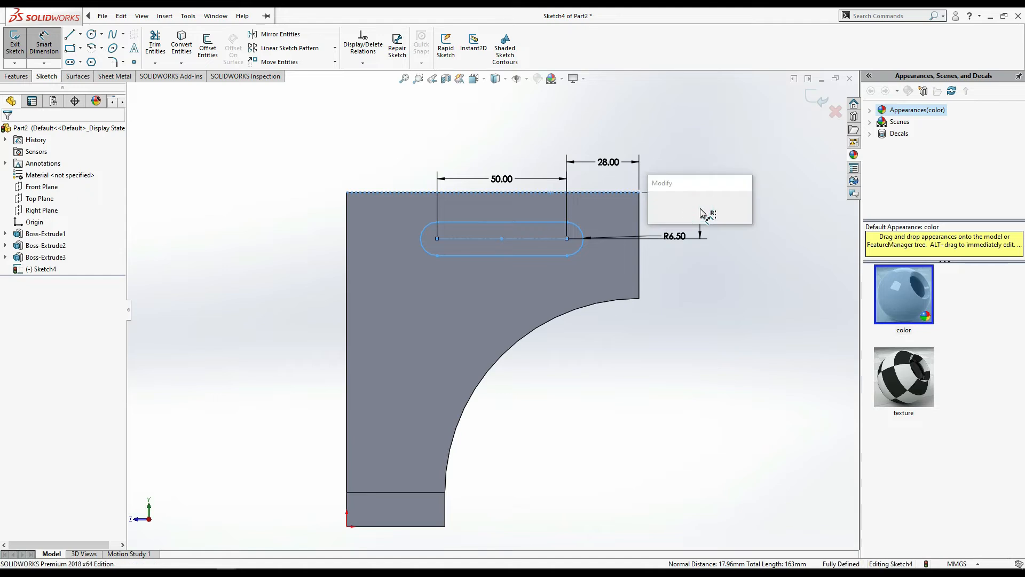
type("22")
key("Return")
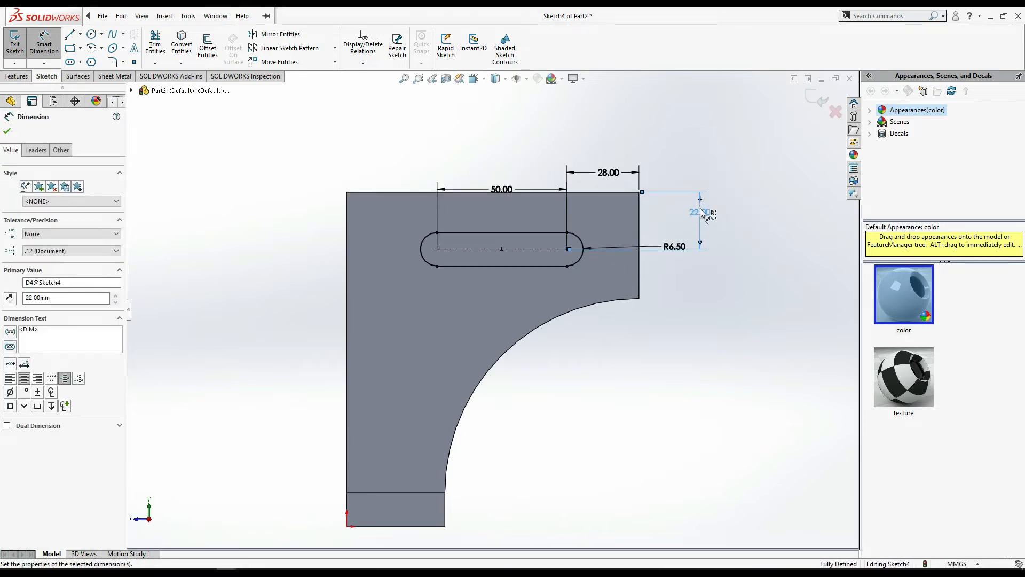
key("alt+Tab")
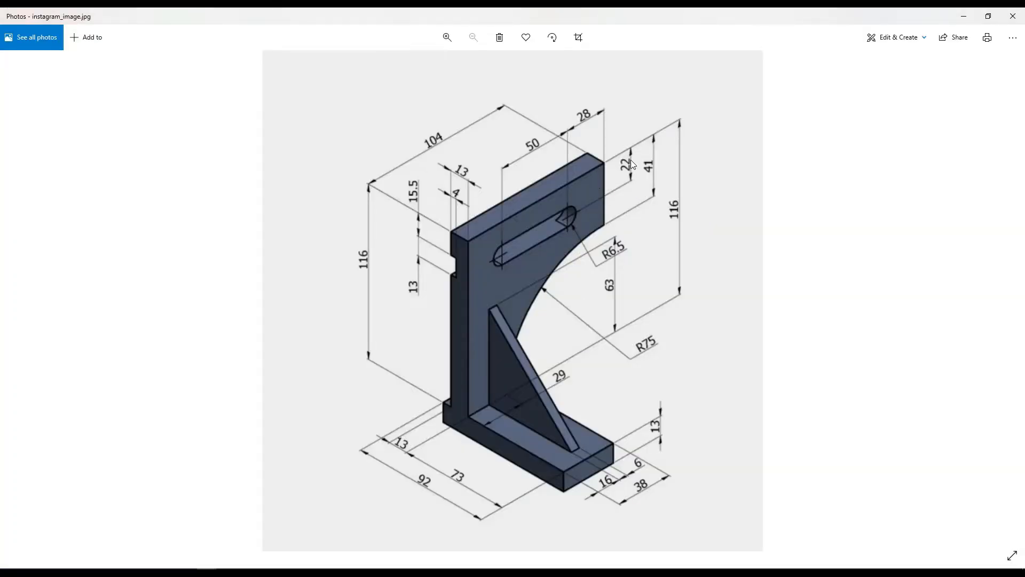
key("alt+Tab")
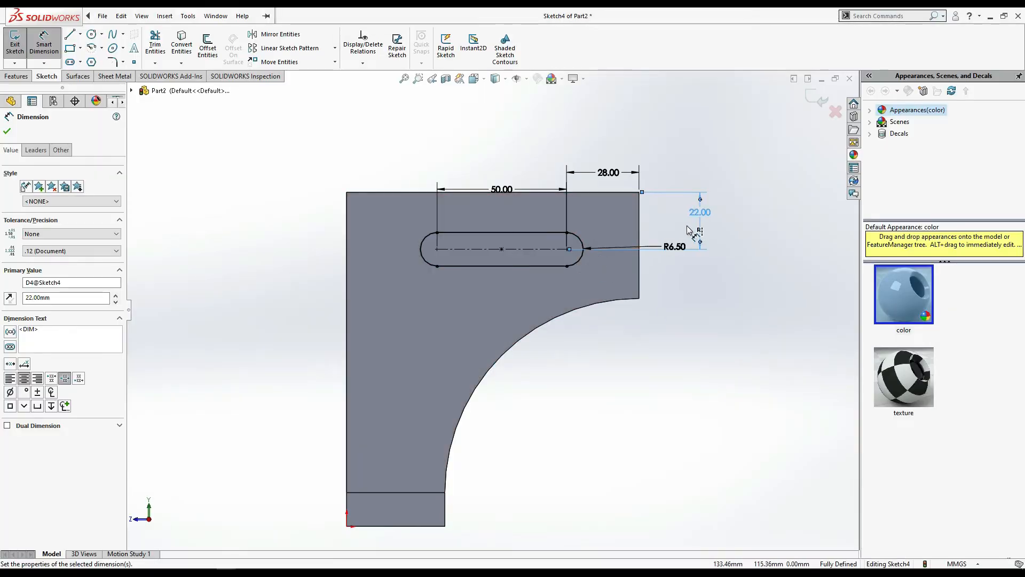
key("alt+Tab")
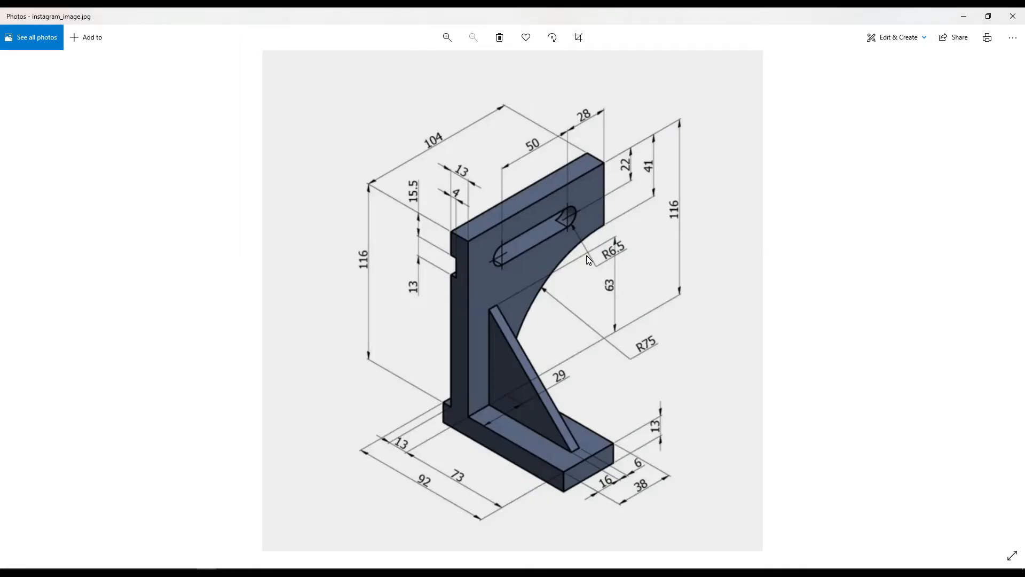
key("alt+Tab")
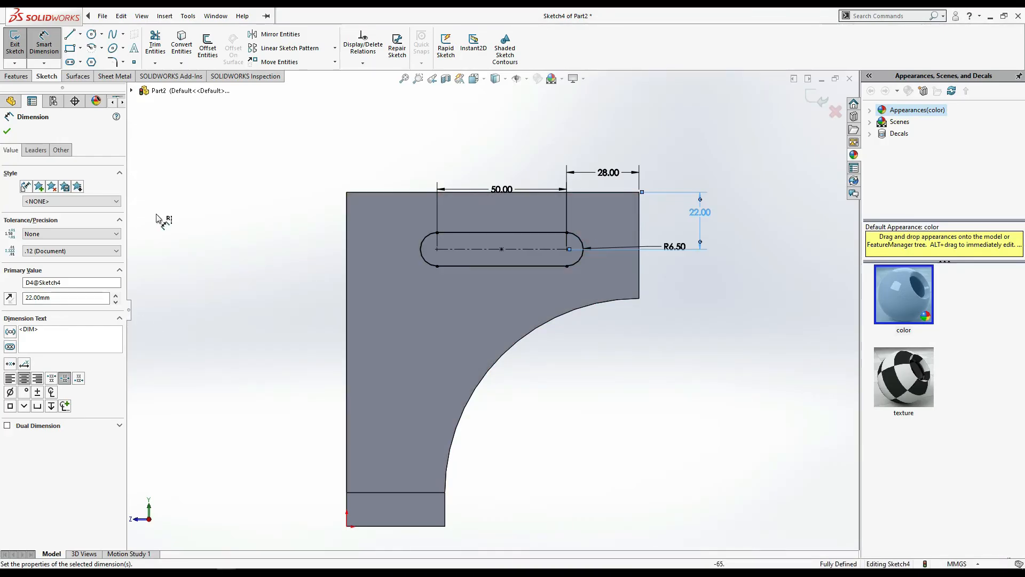
Step: Cut the slot profile through the upright plate with an Extruded Cut set to Through All
left_click(7, 131)
left_click(17, 75)
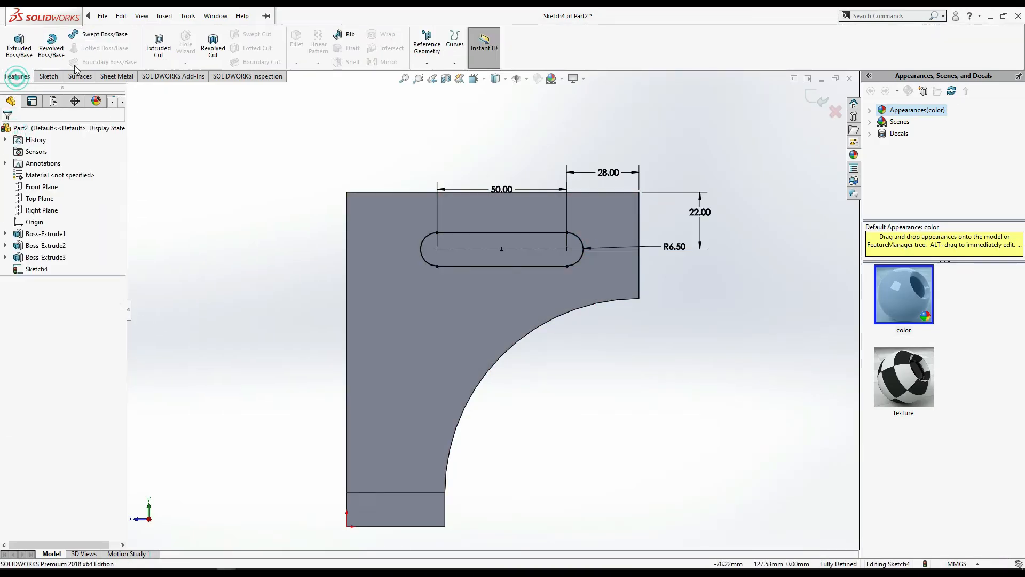
left_click(159, 45)
middle_click_drag(237, 325, 332, 349)
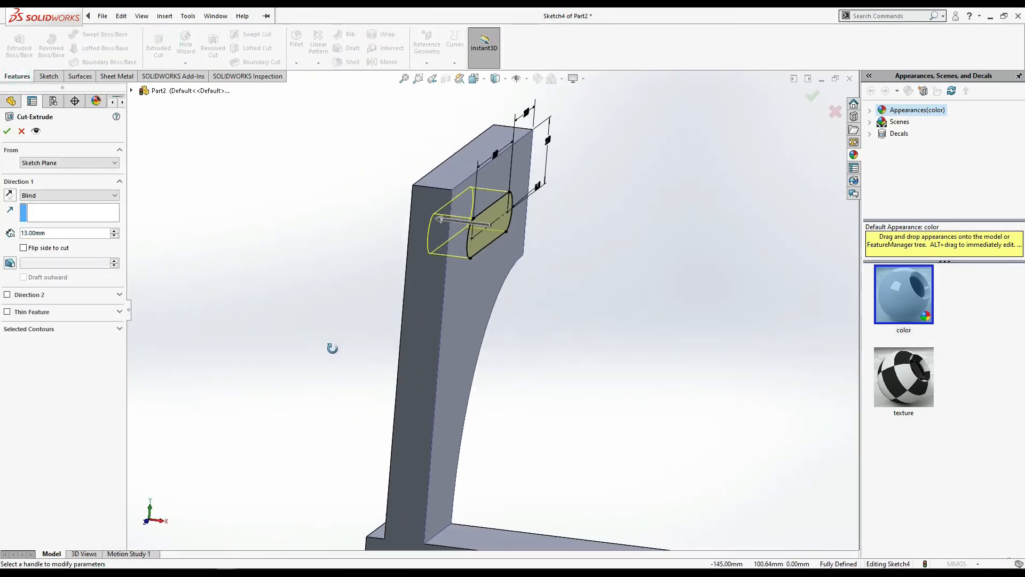
left_click(116, 233)
left_click(110, 195)
left_click(104, 212)
left_click(7, 131)
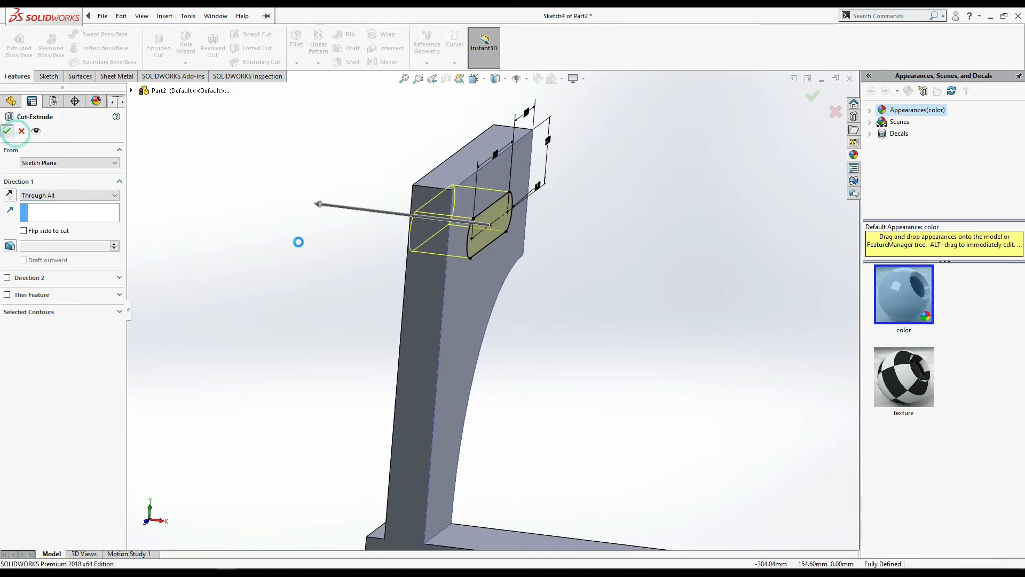
left_click(631, 338)
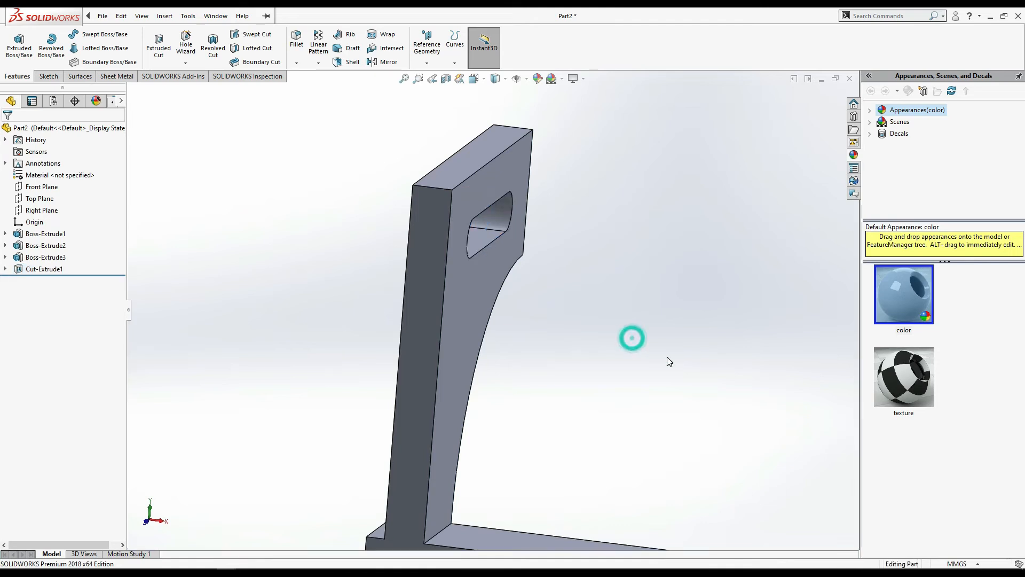
Step: Consult the reference drawing for the back notch and sketch a small corner rectangle on the L-shaped side face, along the upright's back edge near its top
middle_click_drag(667, 357, 679, 357)
scroll(679, 357, "up", 1)
key("alt+Tab")
key("alt+Tab")
key("alt+Tab")
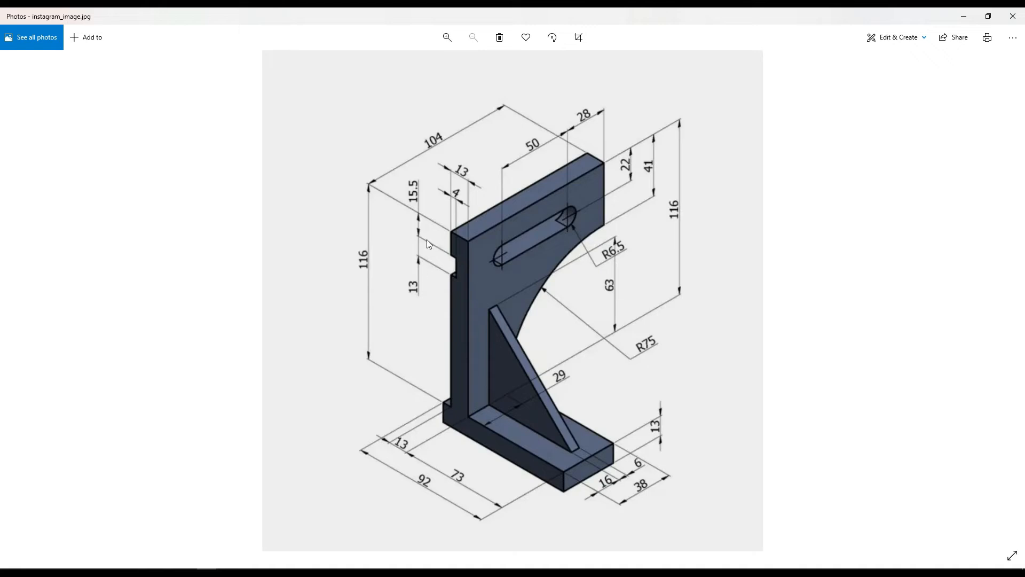
key("alt+Tab")
left_click(454, 261)
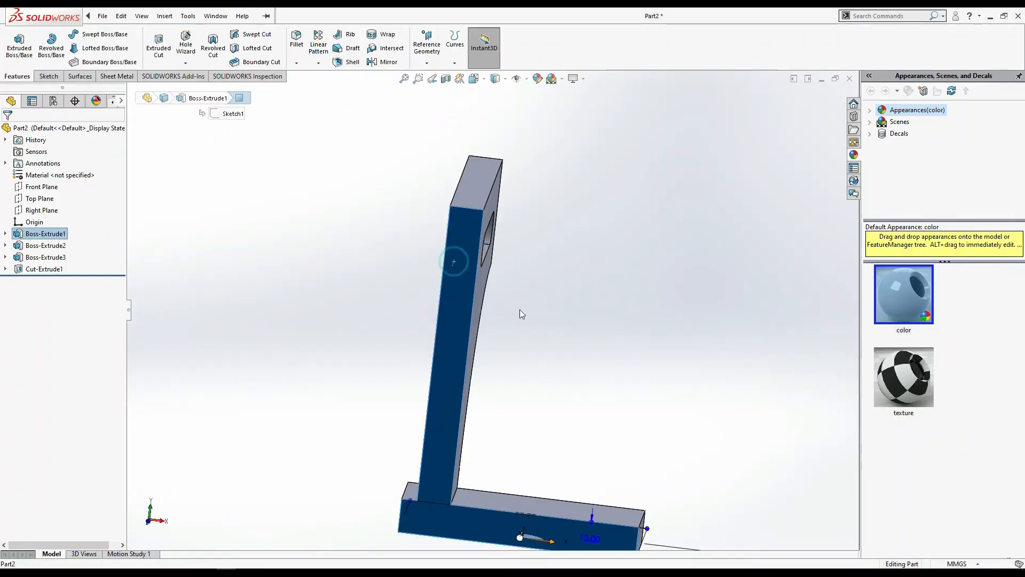
key("ctrl+8")
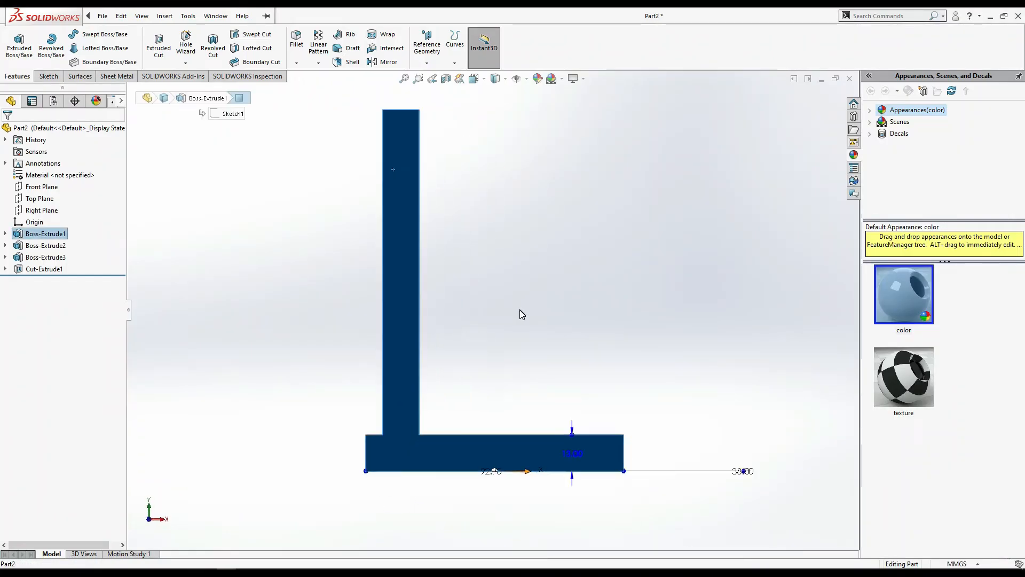
left_click(47, 77)
left_click(15, 44)
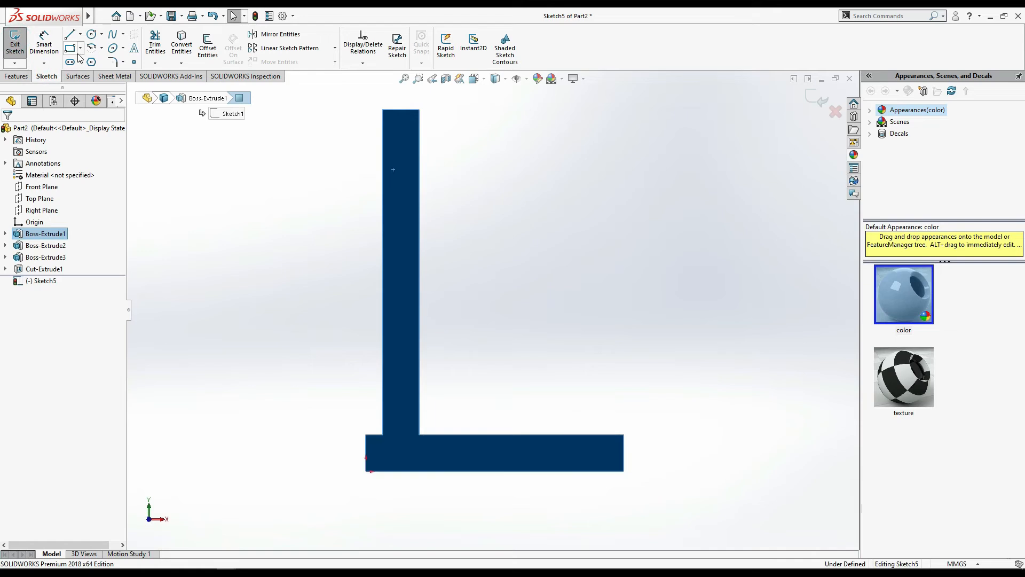
left_click(69, 49)
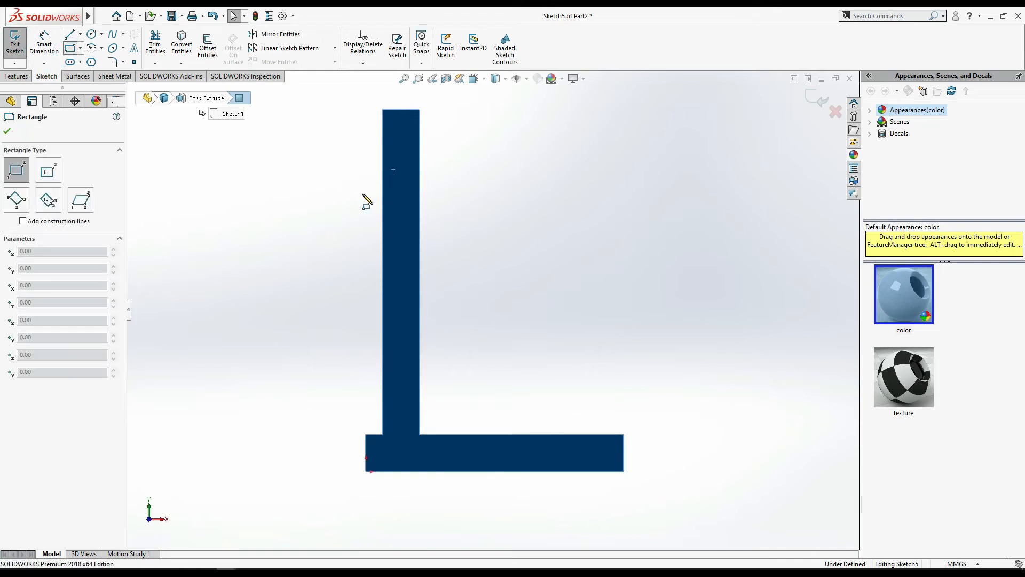
left_click(384, 155)
left_click(393, 187)
Step: Dimension the notch rectangle to 13 mm high and 4 mm wide
left_click(43, 44)
left_click(383, 172)
left_click(330, 171)
type("13")
key("Return")
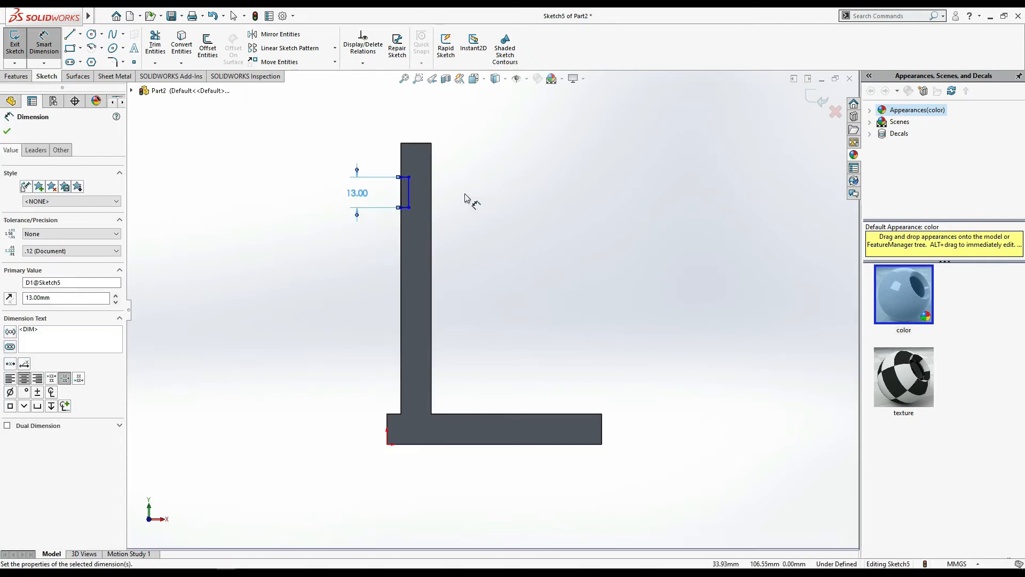
scroll(425, 185, "down", 3)
left_click(404, 257)
left_click(403, 165)
type("4")
key("Return")
Step: Dimension the notch rectangle's upper line 15.5 mm below the upright's top edge, following the reference drawing
key("alt+Tab")
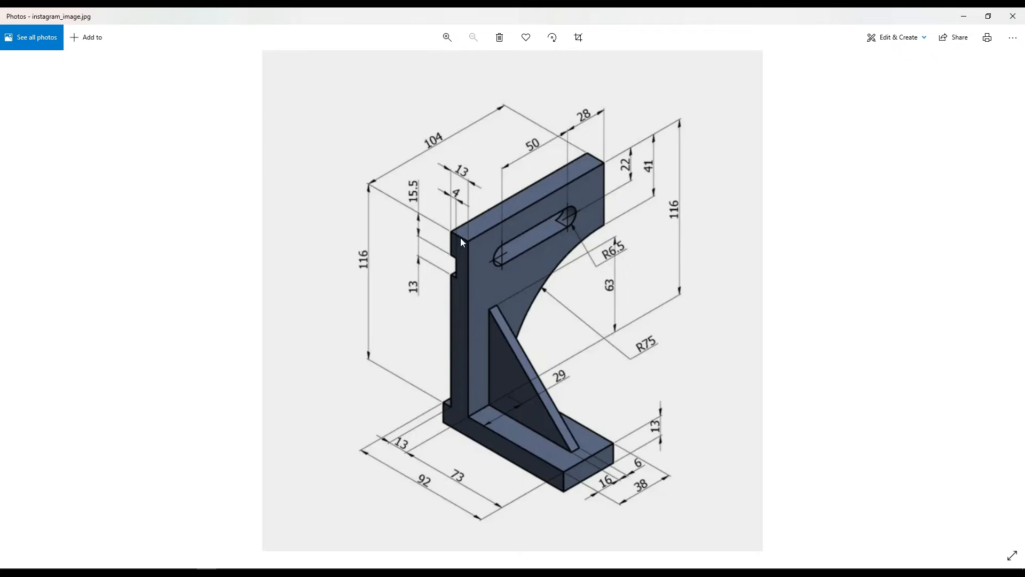
key("alt+Tab")
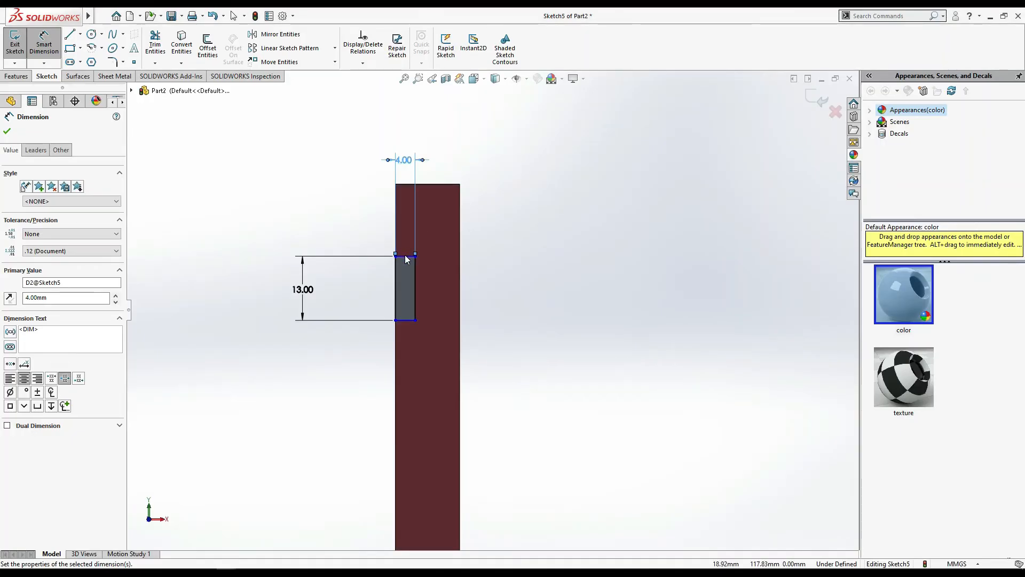
left_click(314, 199)
left_click(403, 257)
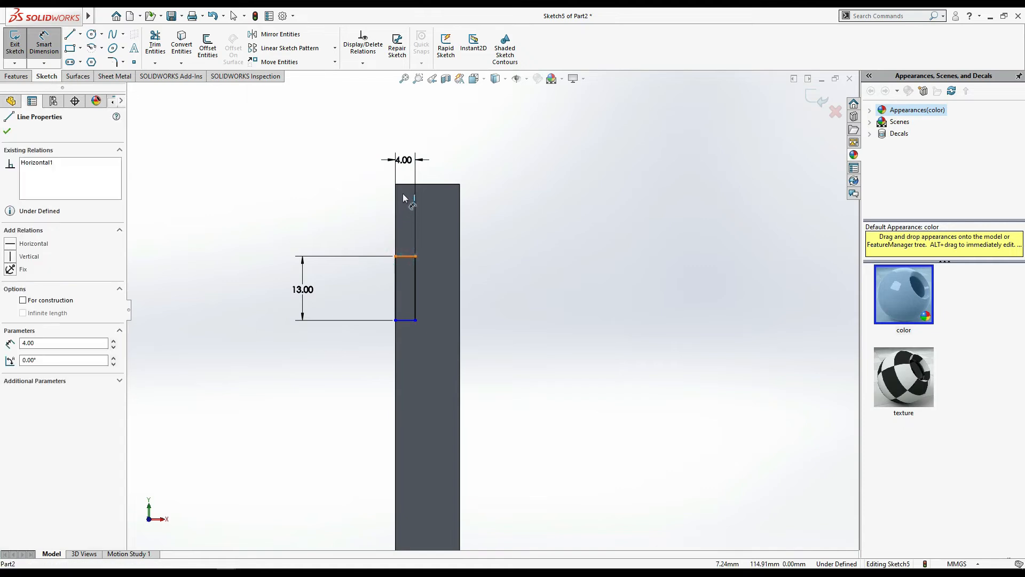
left_click(411, 184)
left_click(361, 217)
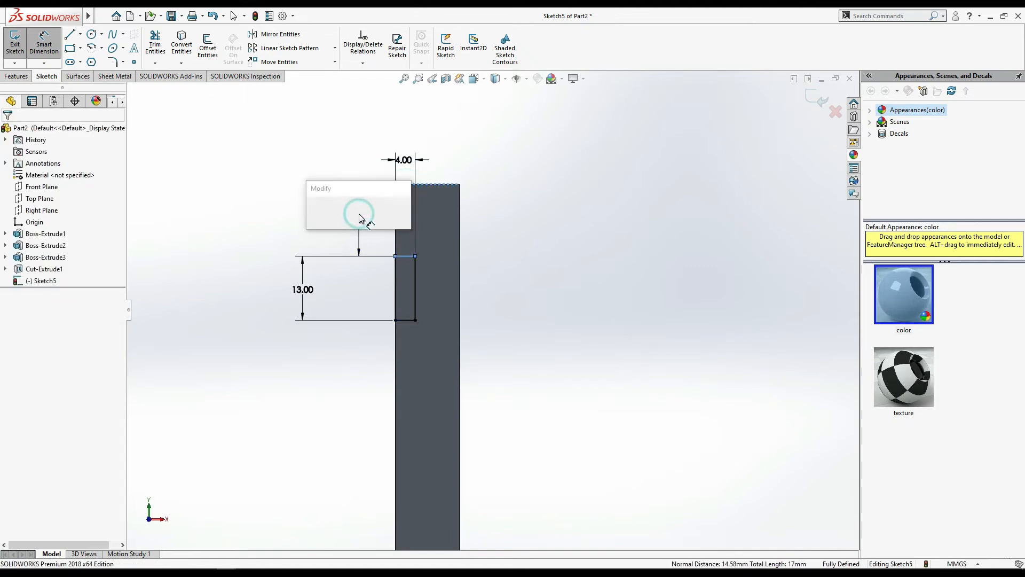
type("15.5")
key("Return")
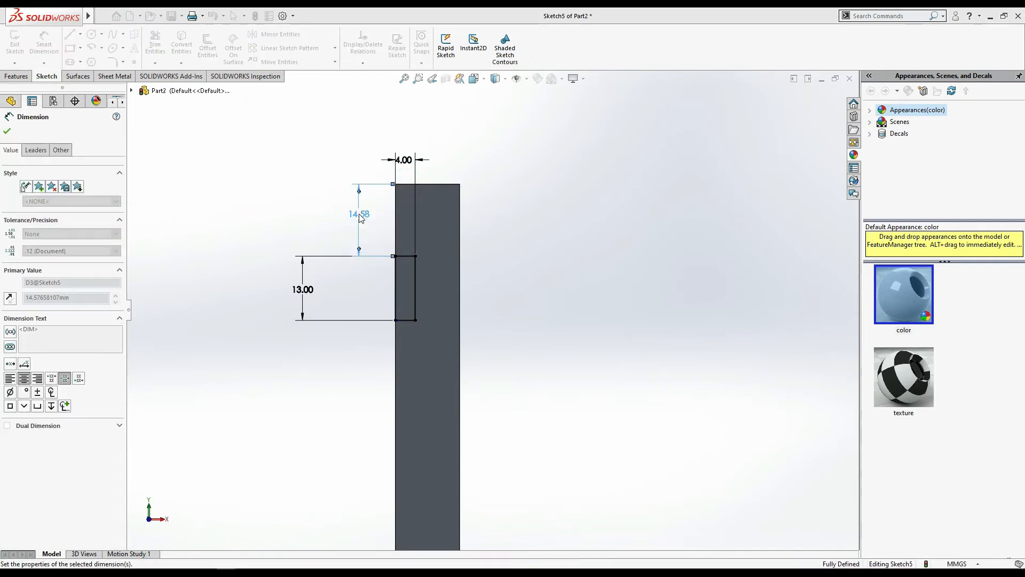
key("Escape")
key("Escape")
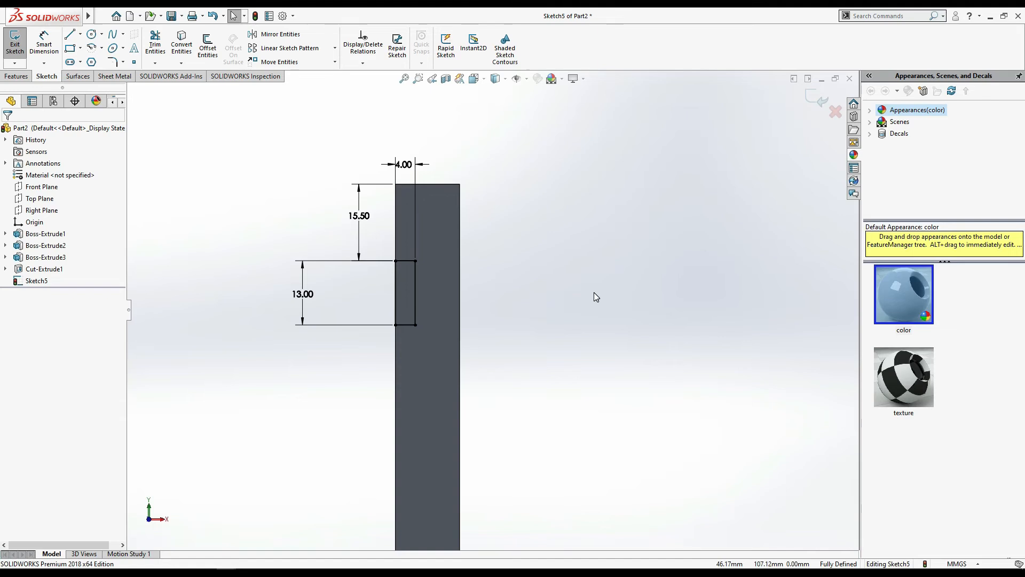
scroll(593, 293, "up", 2)
middle_click_drag(594, 319, 636, 330)
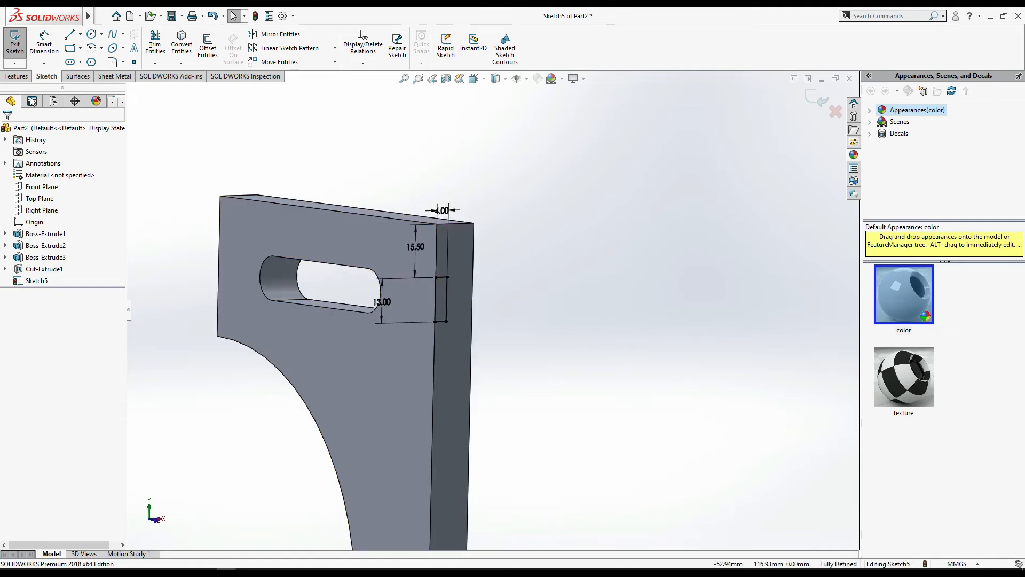
Step: Cut the notch rectangle across the upright's back with an Extruded Cut set to Through All
left_click(16, 75)
left_click(155, 45)
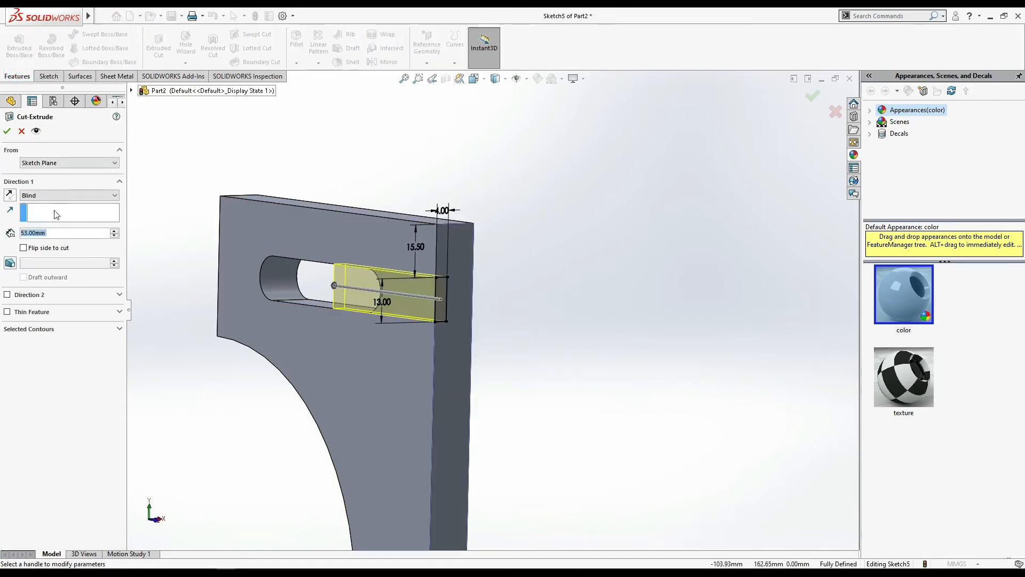
left_click(67, 195)
left_click(64, 212)
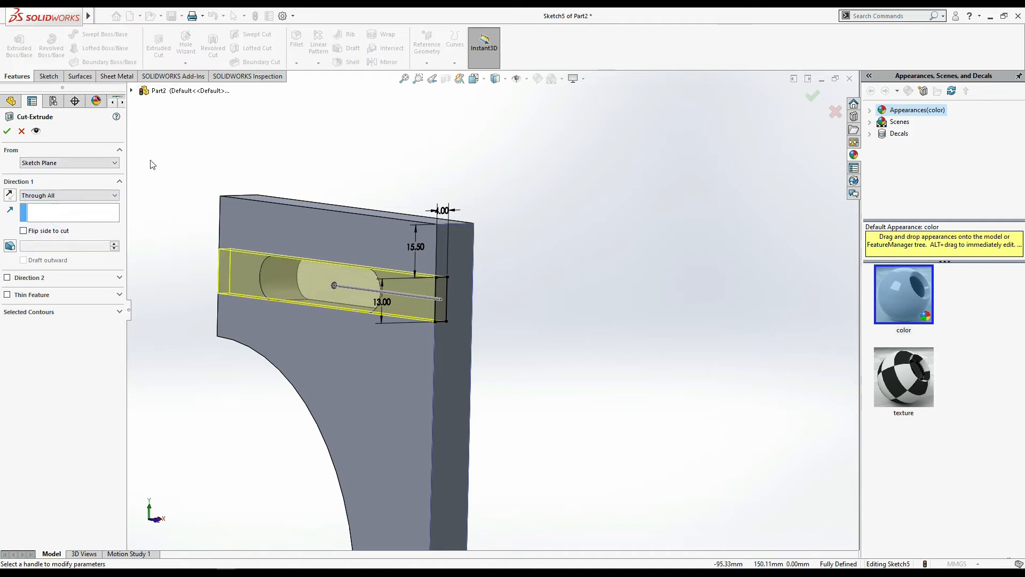
left_click(7, 131)
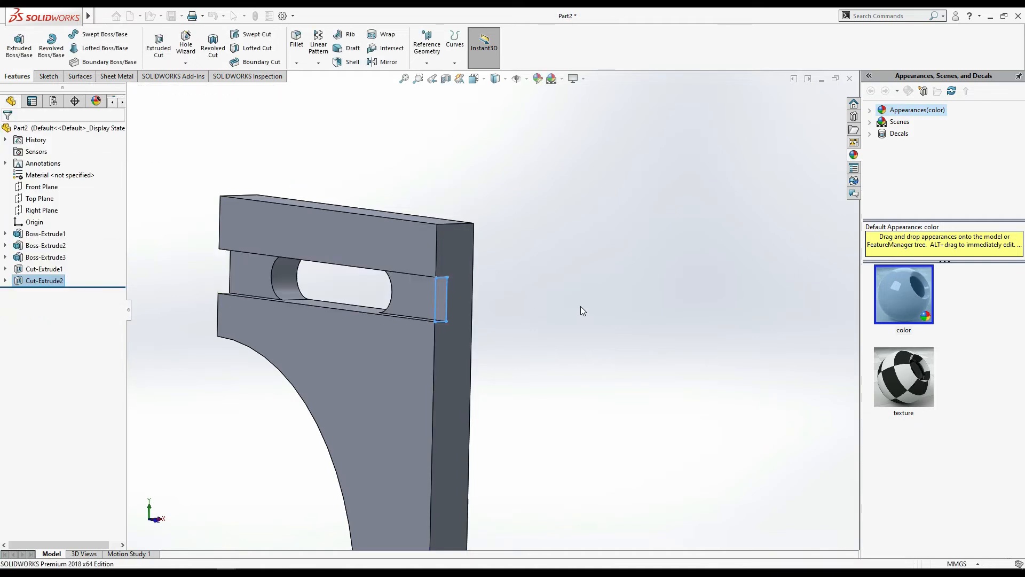
left_click(404, 80)
middle_click_drag(636, 302, 552, 340)
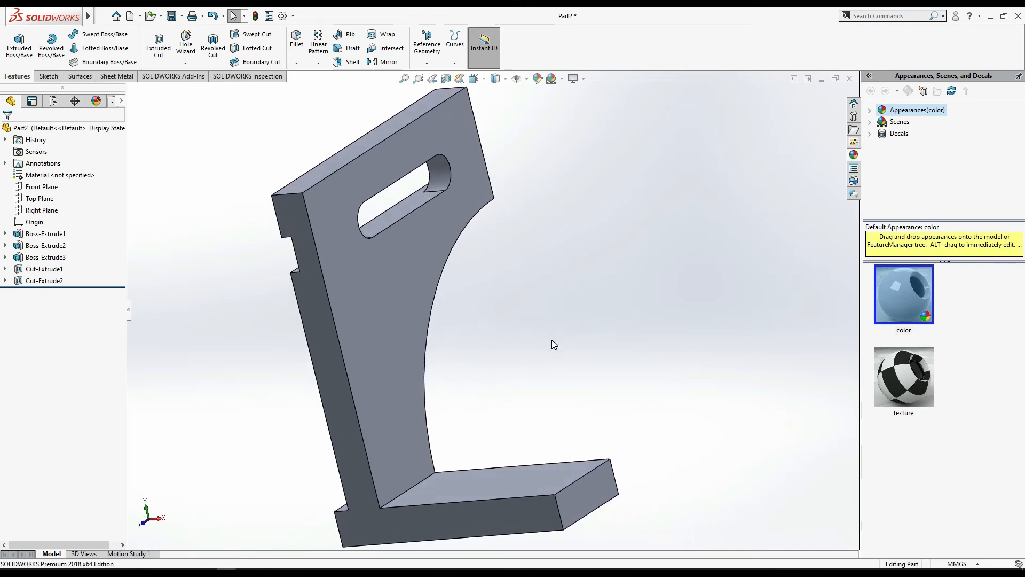
key("alt+Tab")
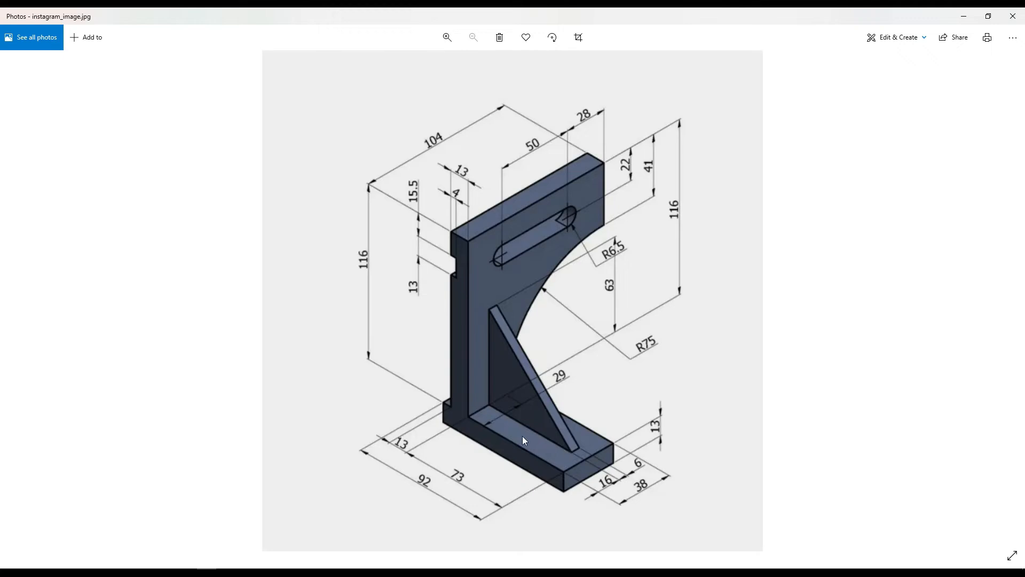
key("alt+Tab")
middle_click_drag(720, 356, 609, 446)
scroll(609, 446, "down", 1)
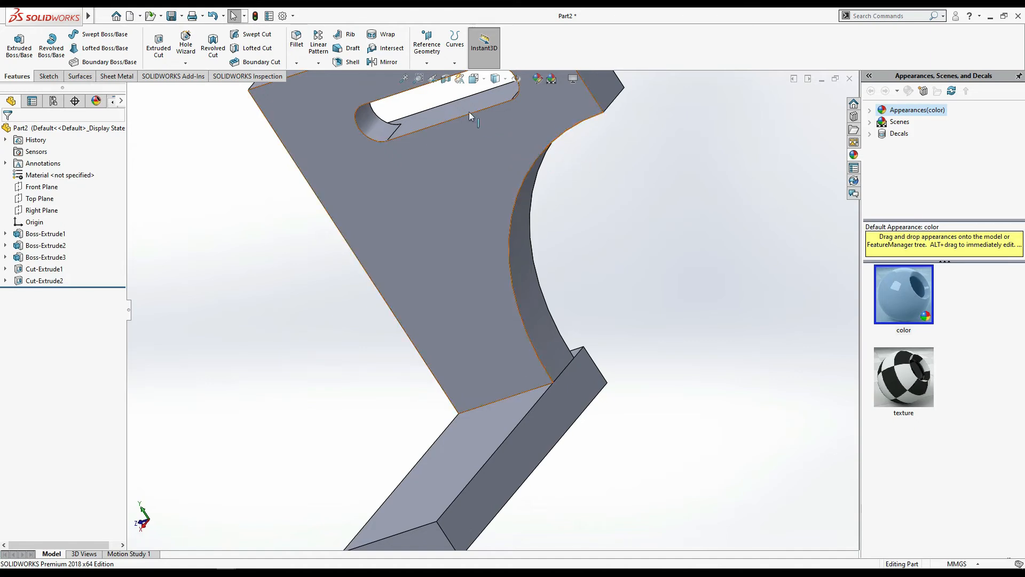
left_click(427, 48)
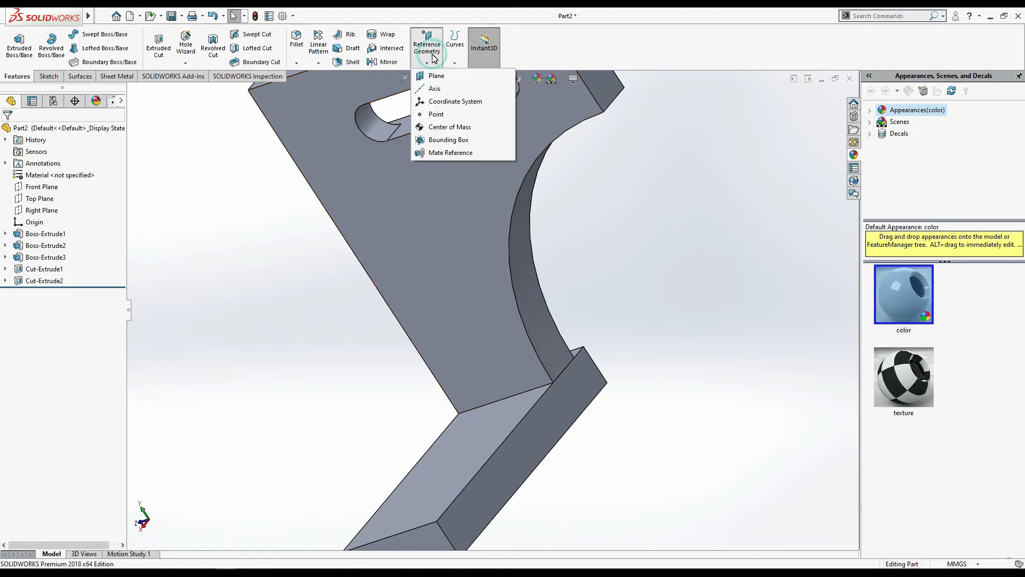
left_click(427, 76)
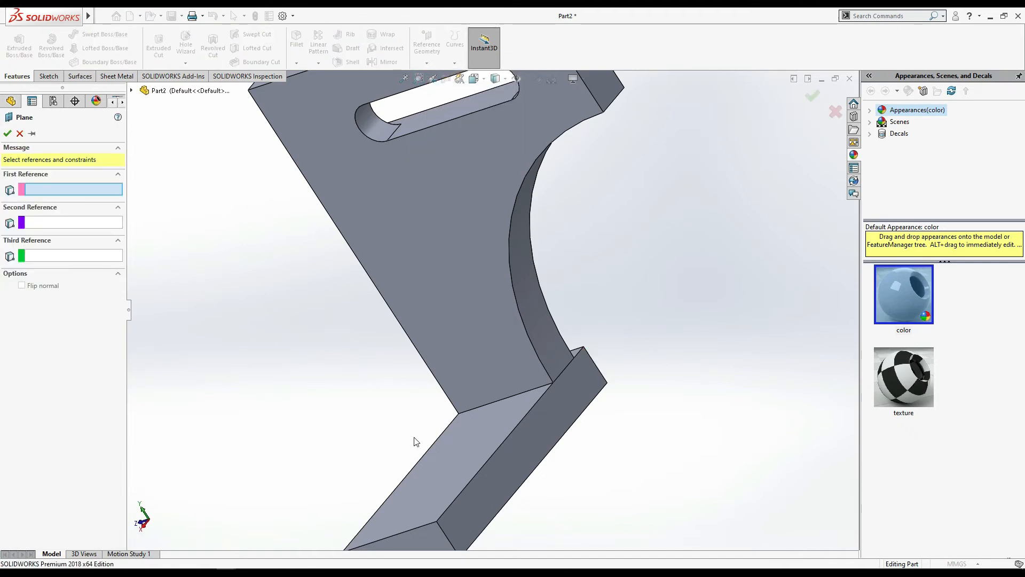
left_click(449, 461)
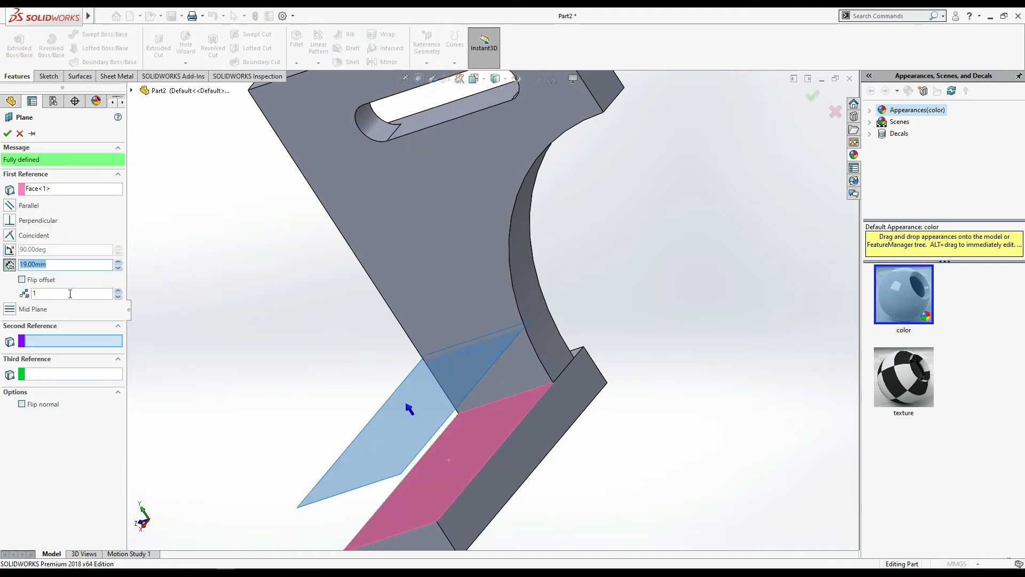
left_click(420, 194)
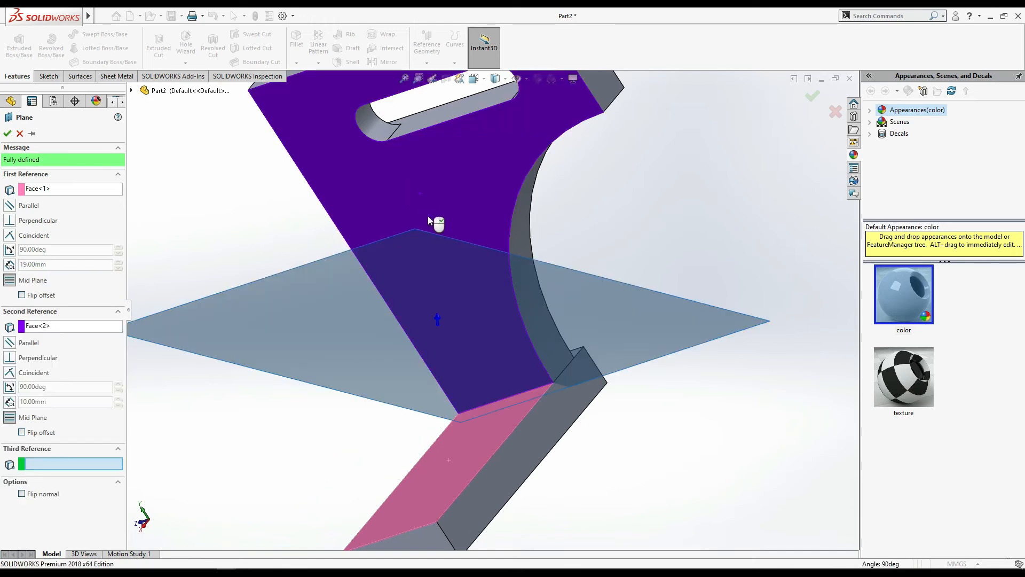
middle_click_drag(671, 490, 767, 439)
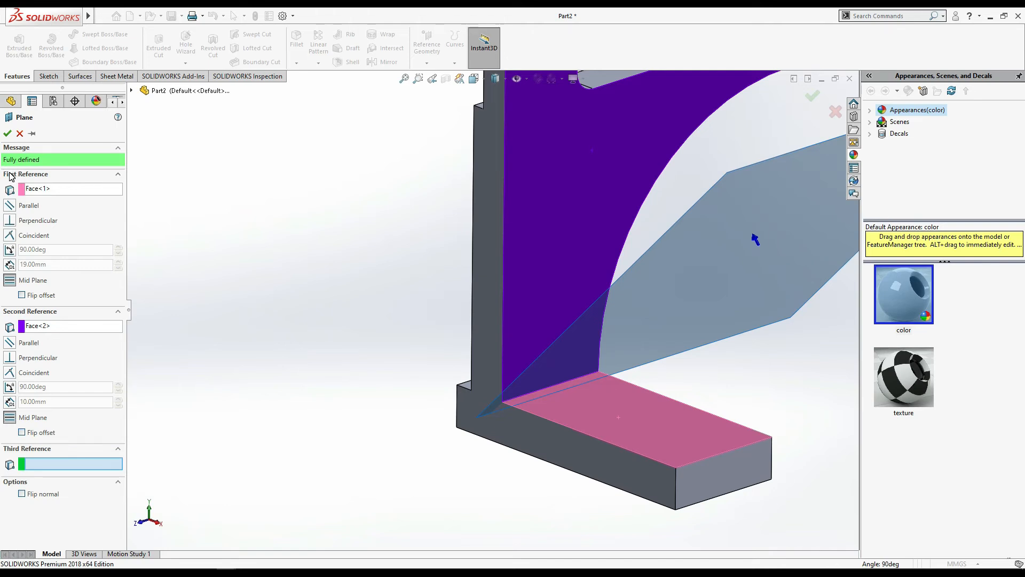
left_click(8, 133)
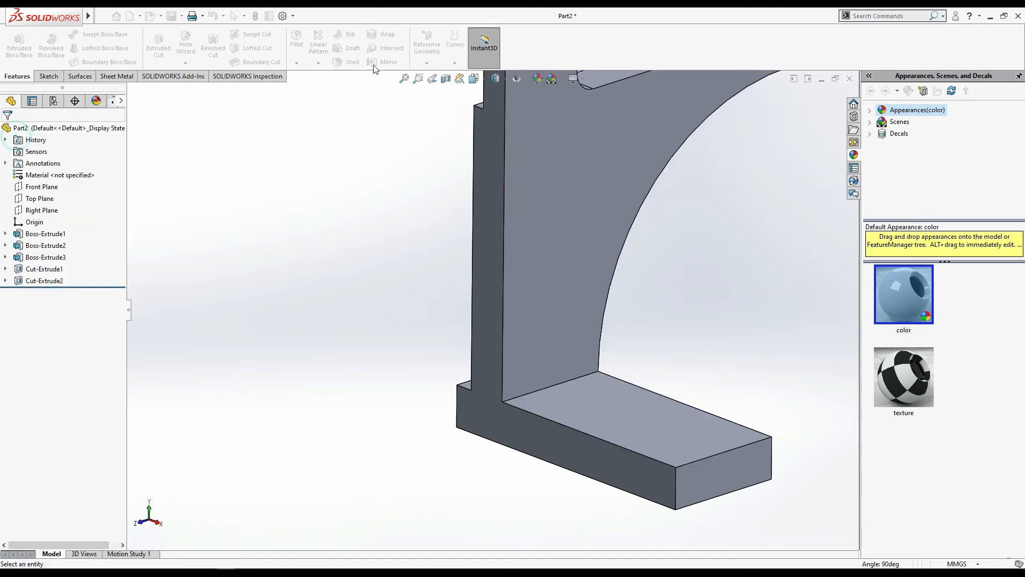
Step: Check the rib's position in the reference drawing and create a reference plane offset 19 mm from the Front Plane, flipped into the bracket
left_click(436, 49)
left_click(435, 76)
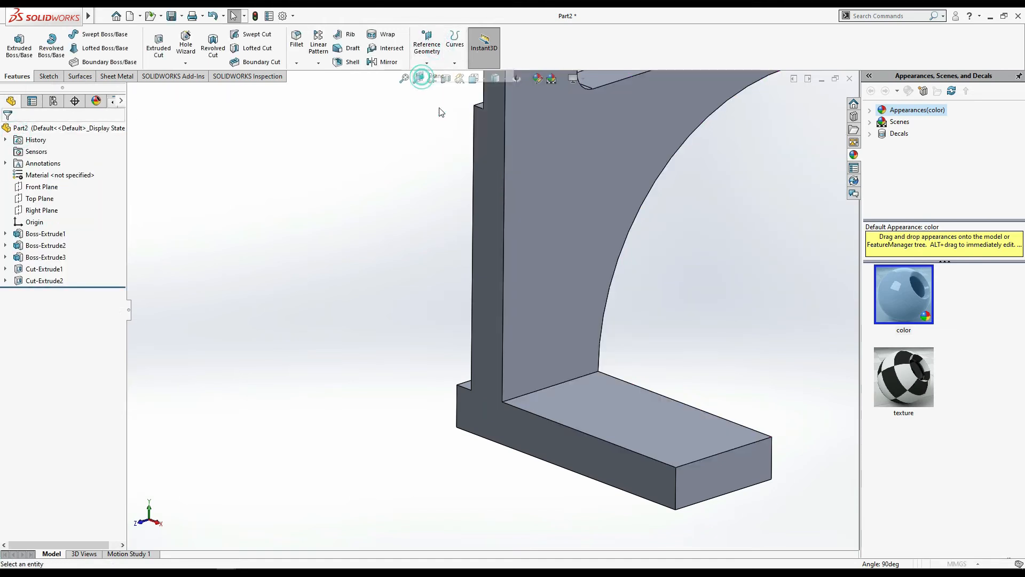
left_click(405, 78)
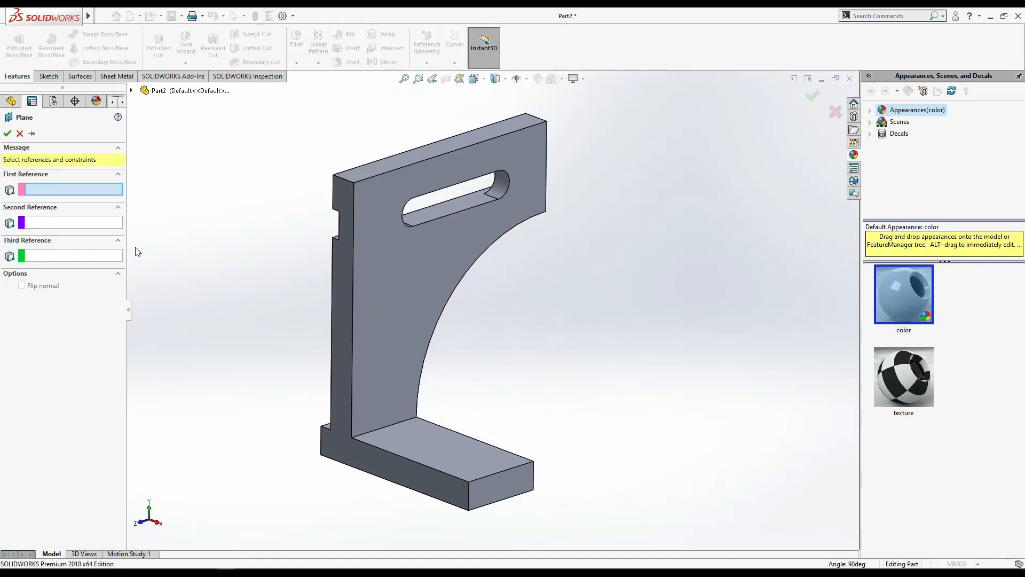
left_click(131, 91)
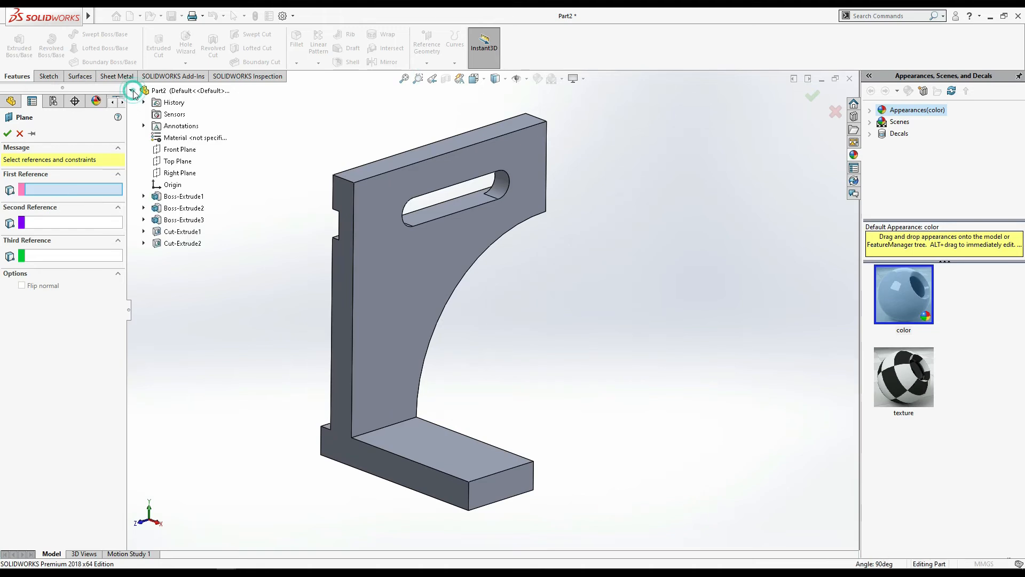
left_click(178, 149)
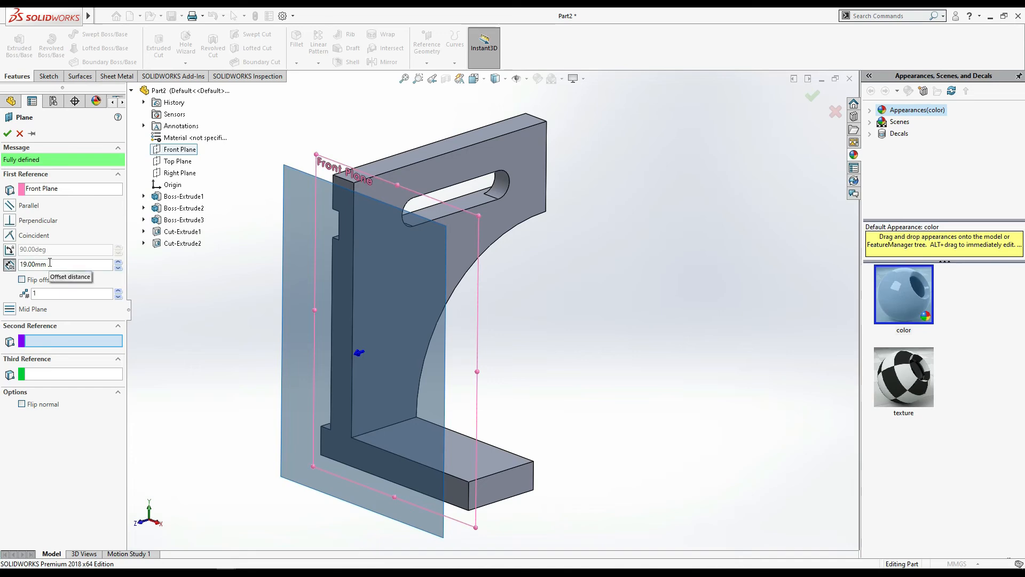
key("alt+Tab")
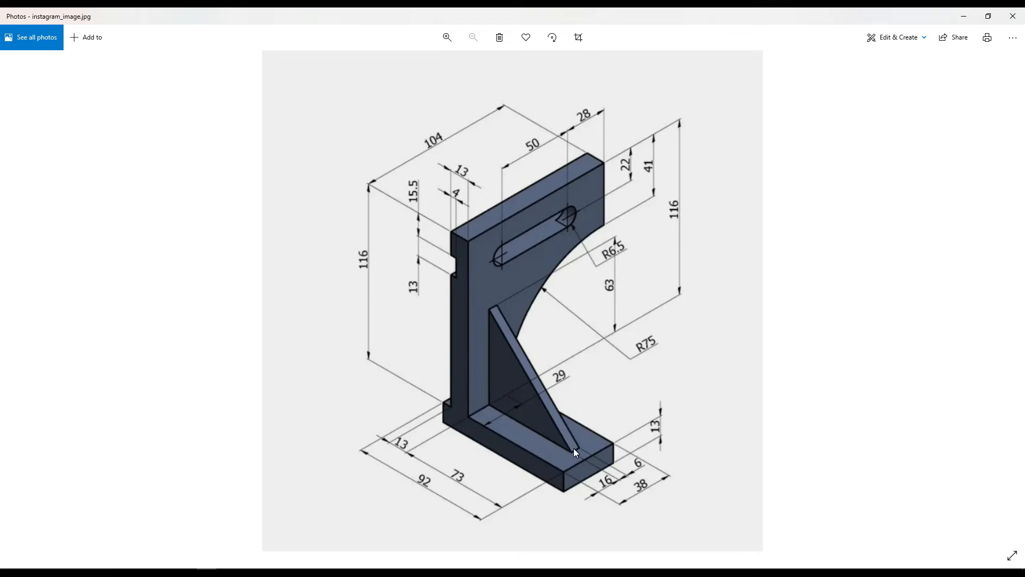
key("super")
left_click(706, 454)
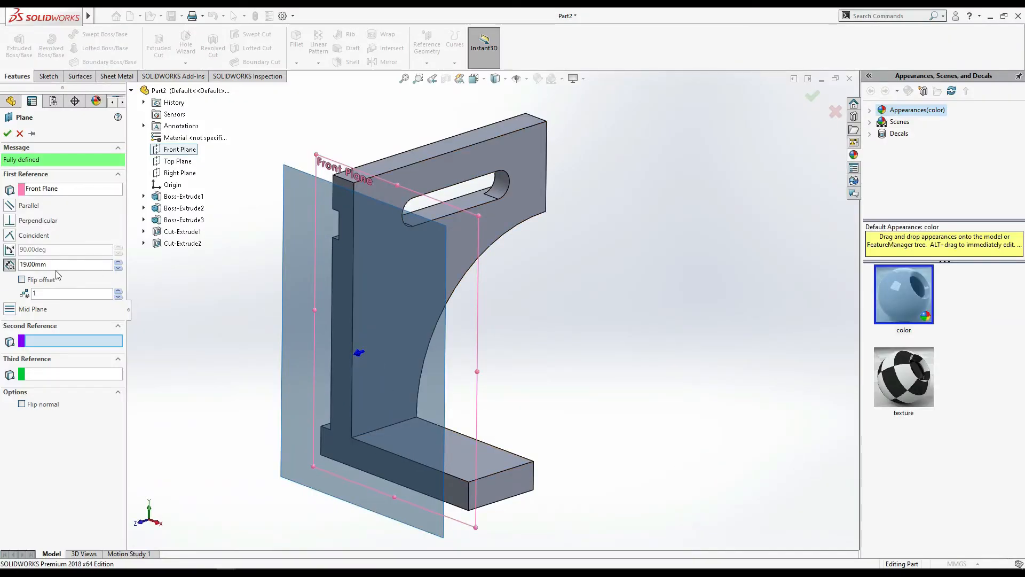
left_click(60, 265)
middle_click_drag(611, 350, 556, 369)
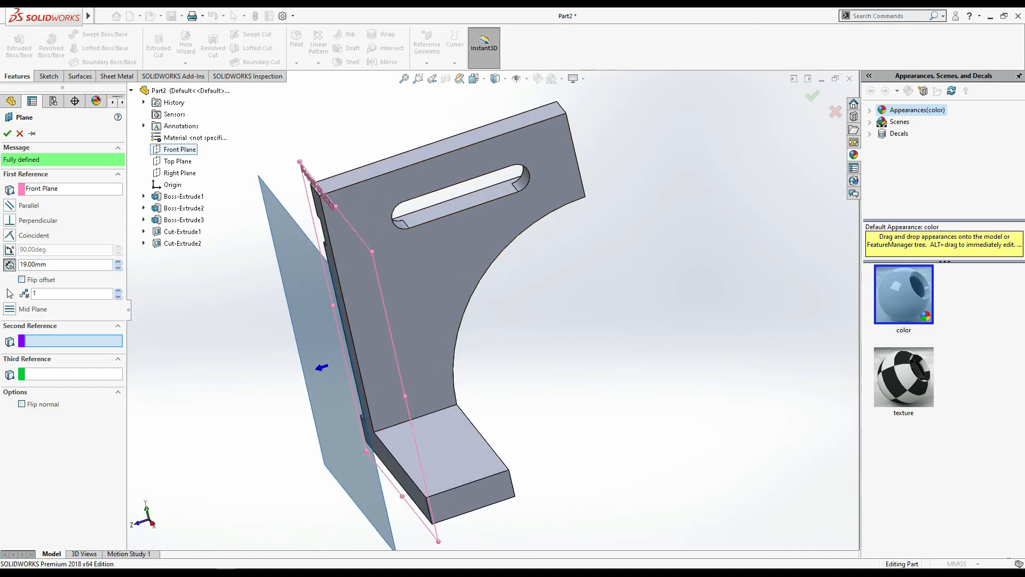
left_click(22, 280)
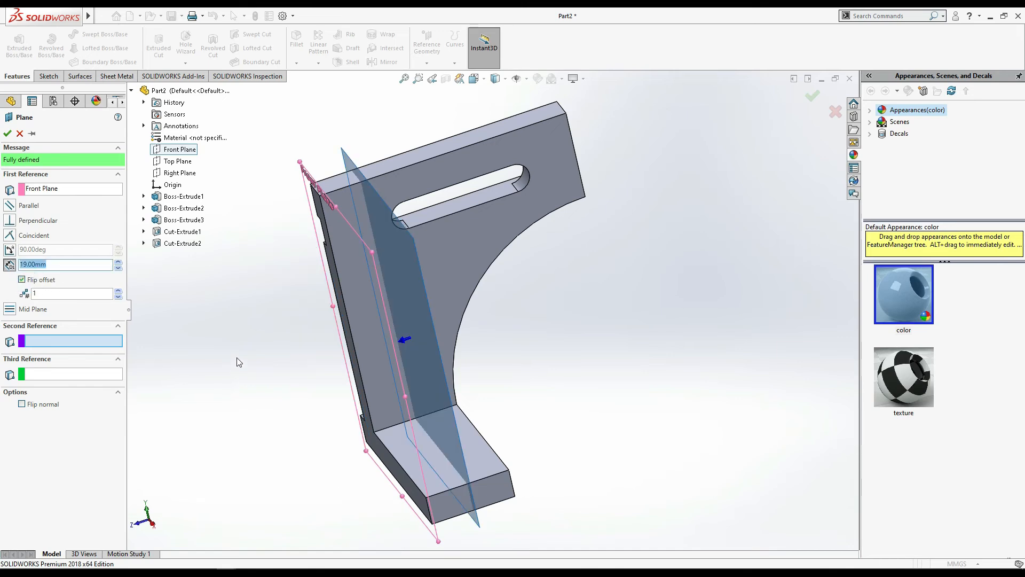
left_click(8, 134)
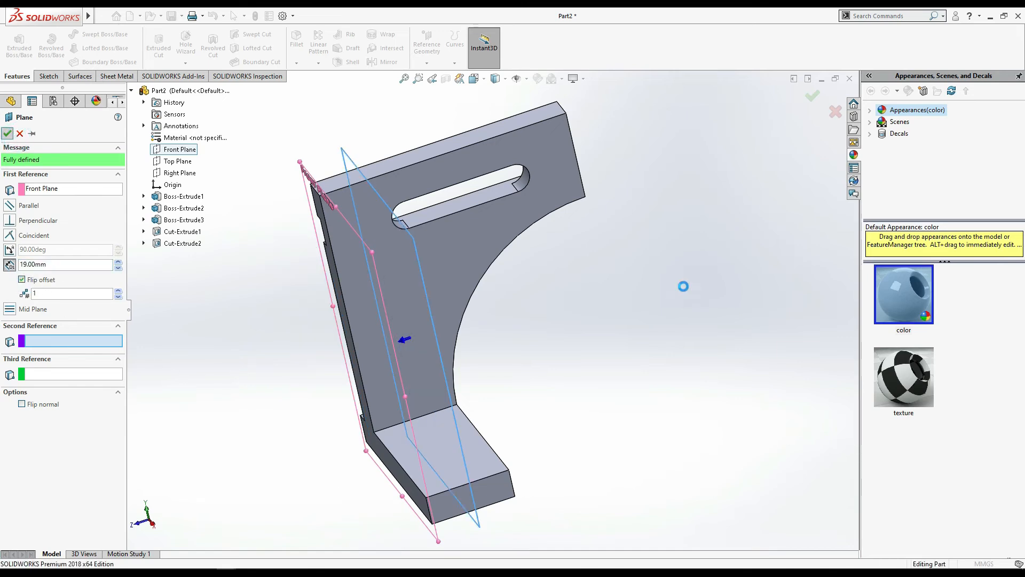
Step: Sketch a closed right triangle on the new offset plane, about 45 mm wide and 54 mm high, in the corner between base and upright
middle_click_drag(675, 370, 708, 351)
left_click(465, 310)
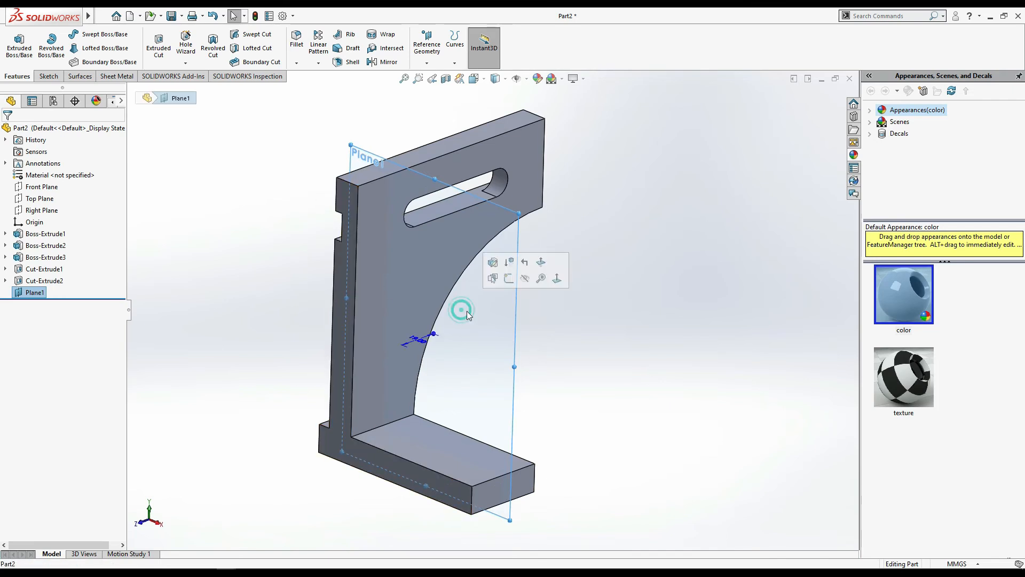
left_click(513, 279)
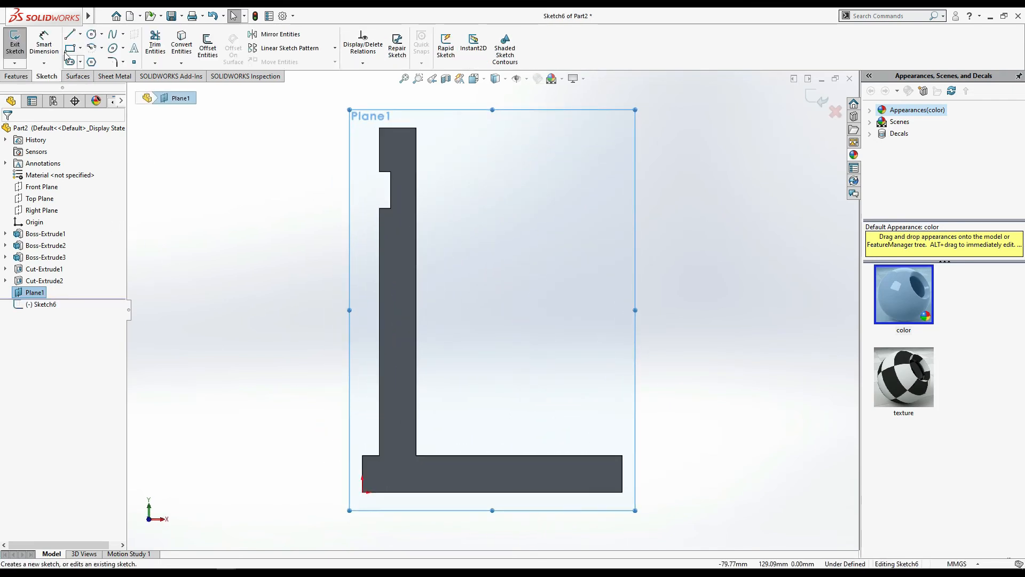
left_click(417, 454)
left_click(561, 456)
left_click(69, 34)
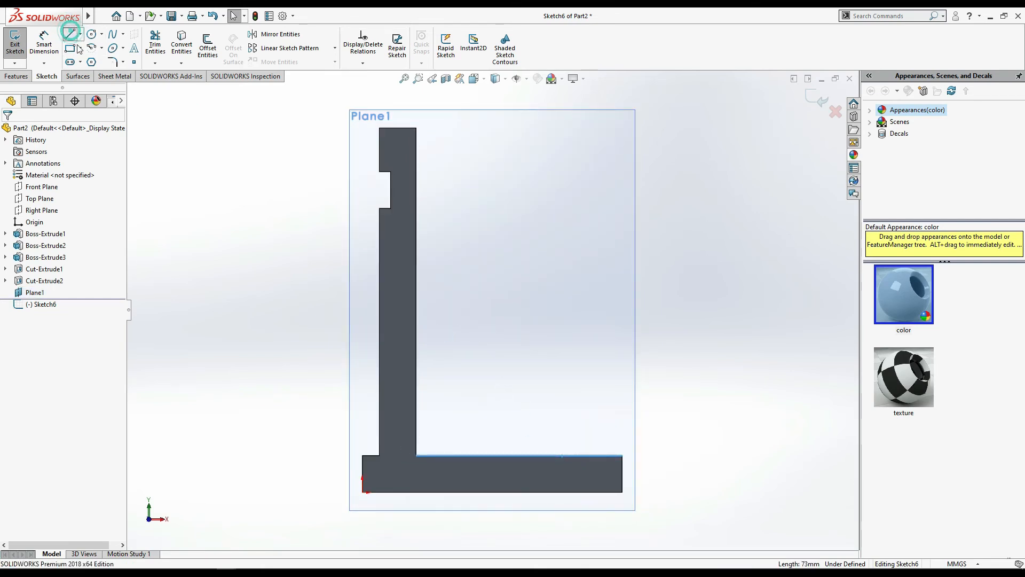
left_click(417, 455)
left_click(544, 455)
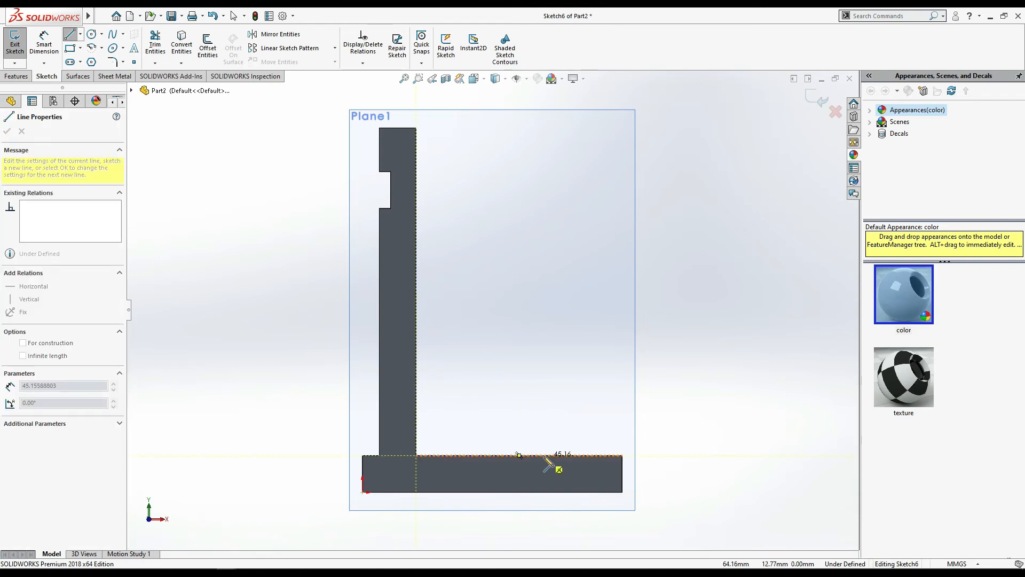
left_click(416, 302)
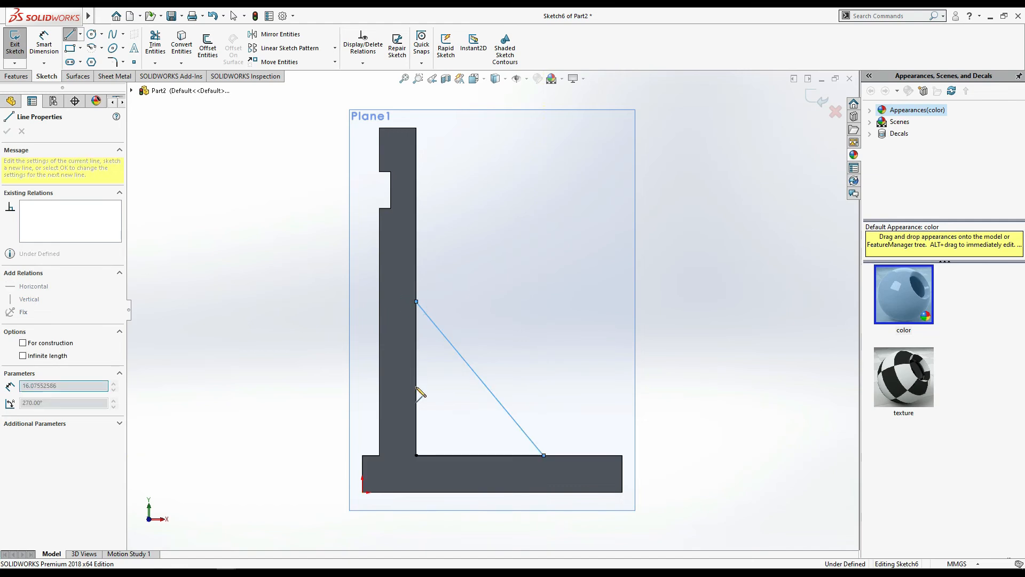
double_click(416, 455)
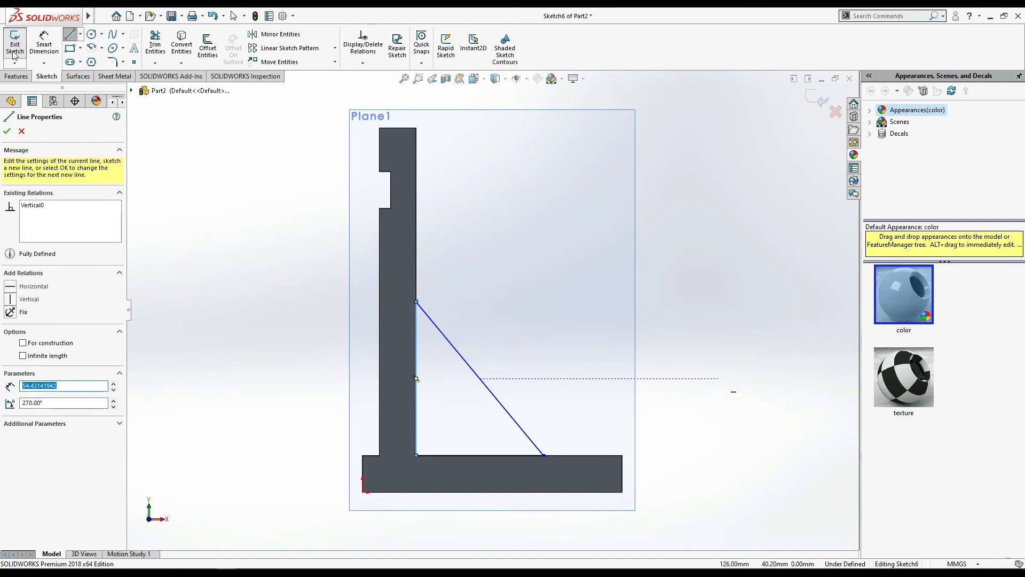
Step: Consult the reference drawing for the rib height and dimension the triangle's vertical side to 63 mm and its horizontal side to 63 mm
left_click(35, 40)
key("alt+Tab")
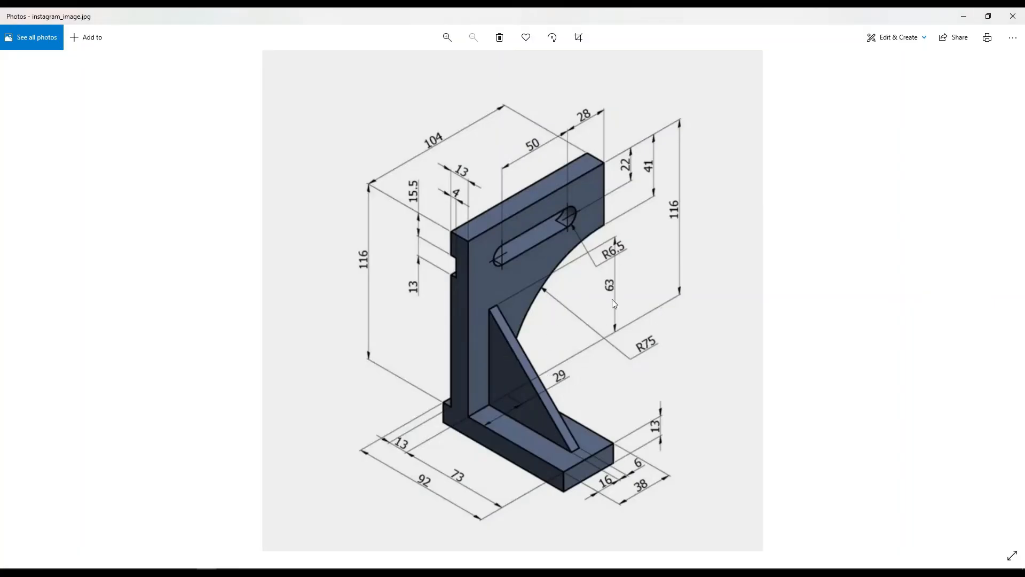
key("alt+Tab")
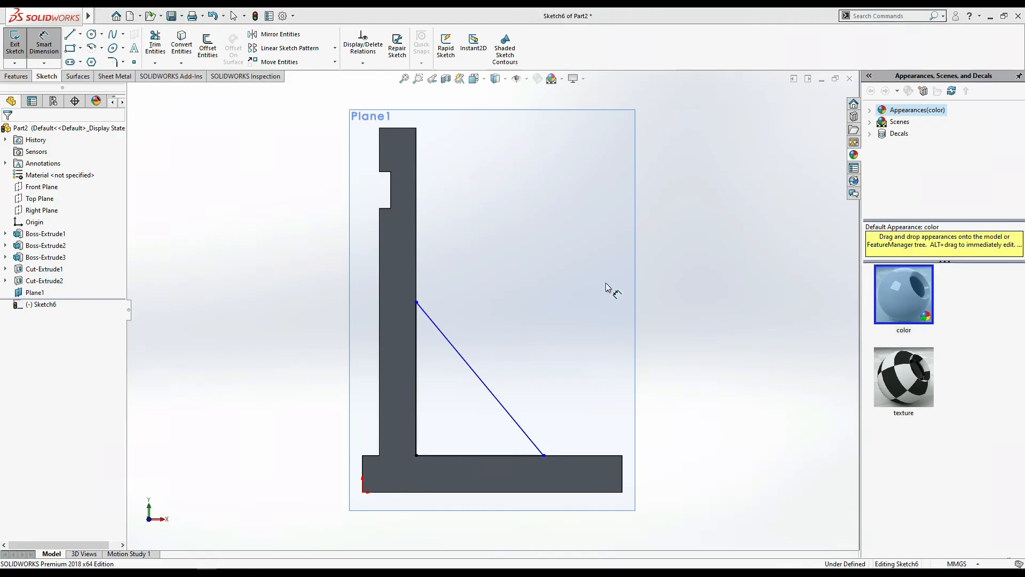
left_click(415, 394)
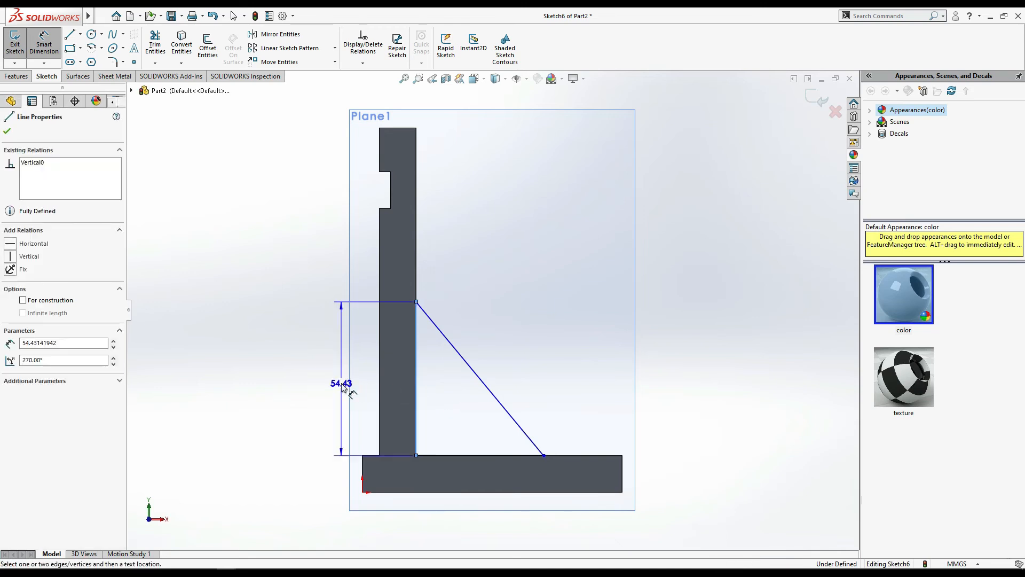
left_click(341, 383)
type("63")
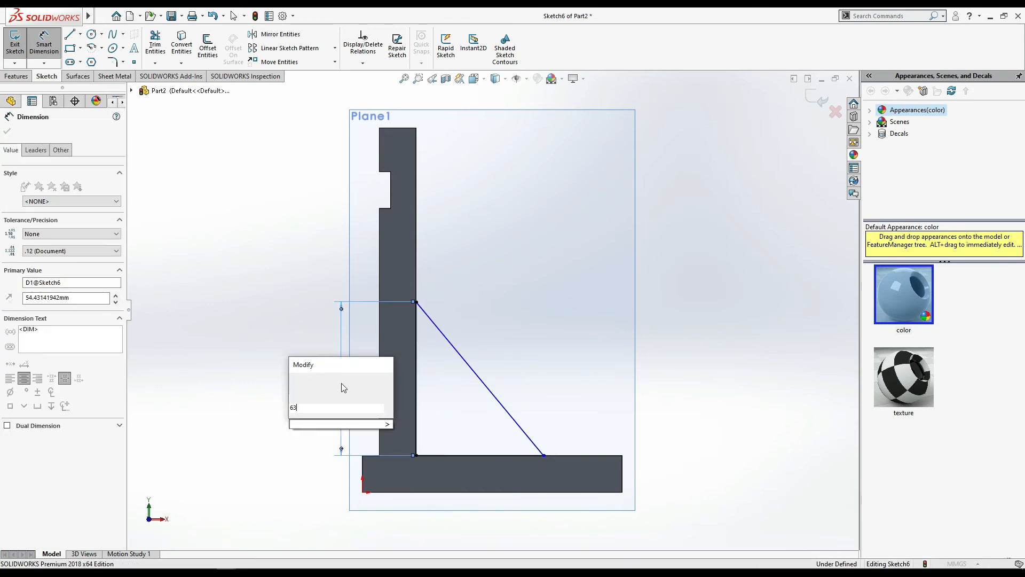
key("Return")
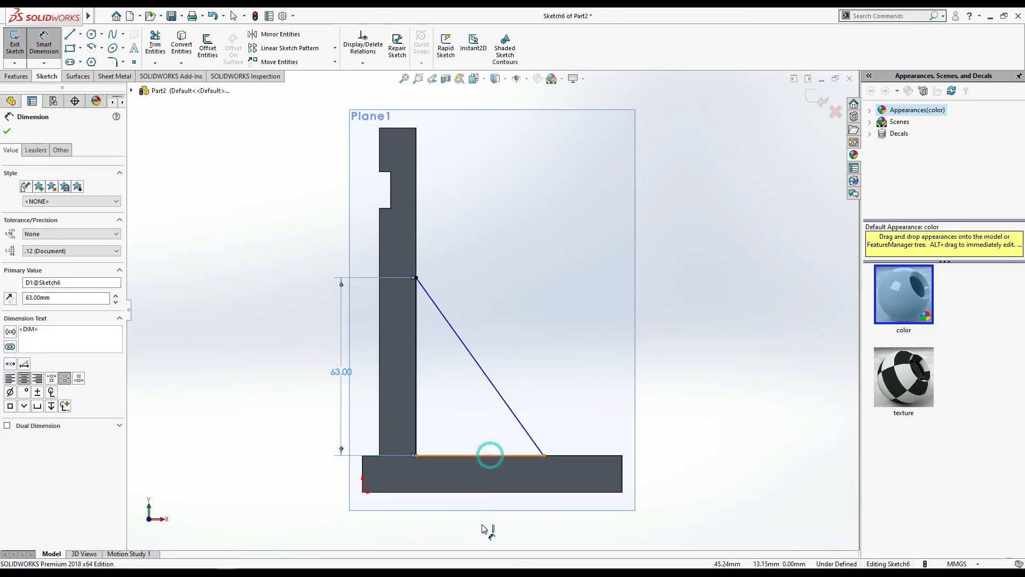
left_click(487, 455)
left_click(485, 535)
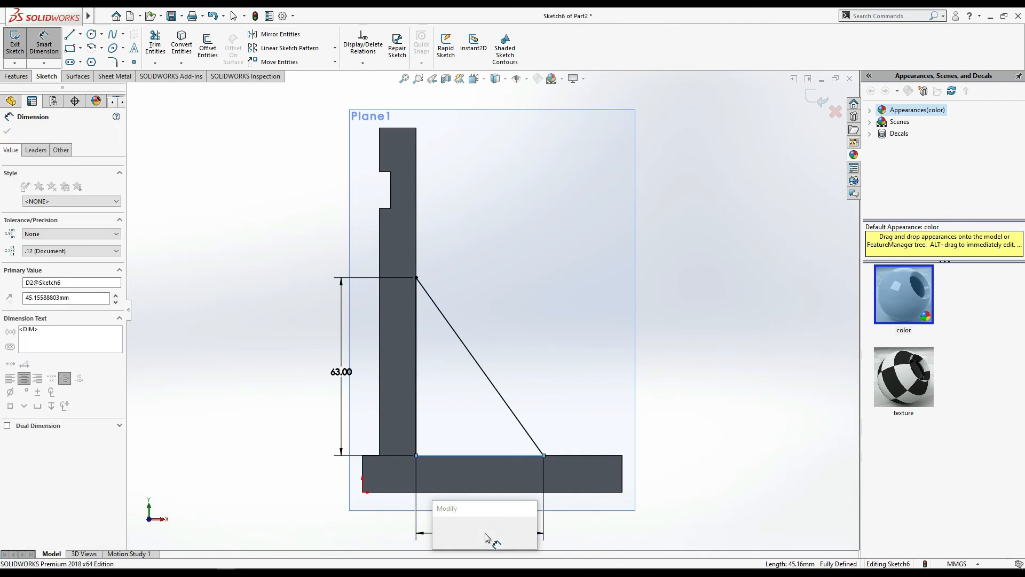
key("Return")
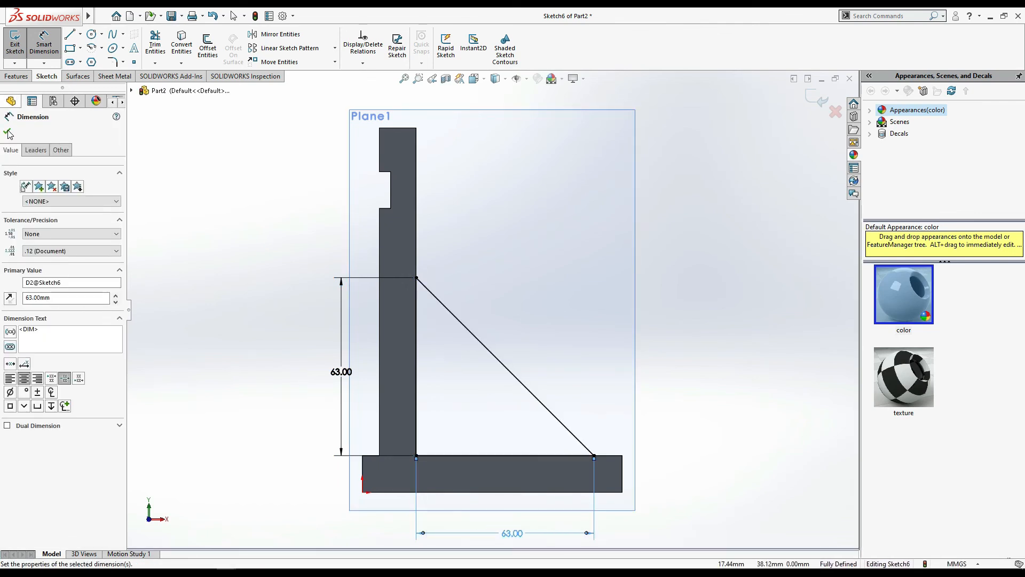
key("Escape")
Step: Extrude the rib triangle 6 mm with the Mid Plane end condition, merged into the bracket
middle_click_drag(786, 348, 667, 374)
left_click(16, 75)
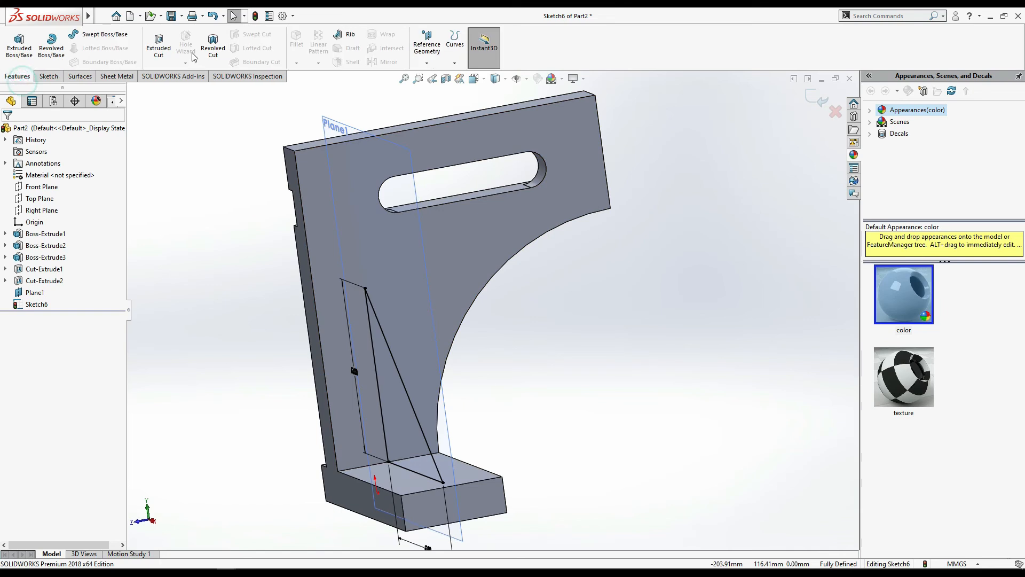
left_click(19, 45)
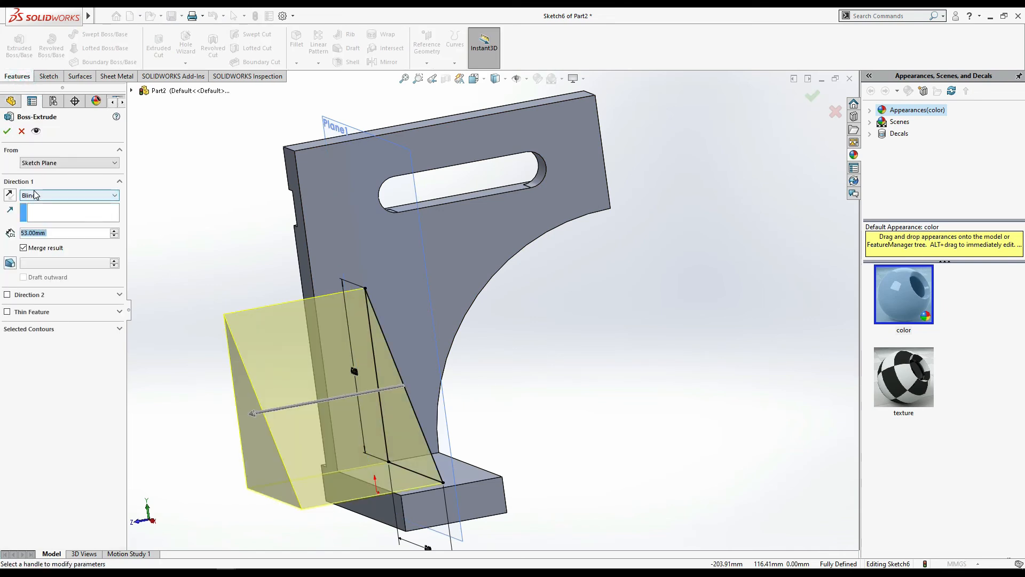
left_click(54, 196)
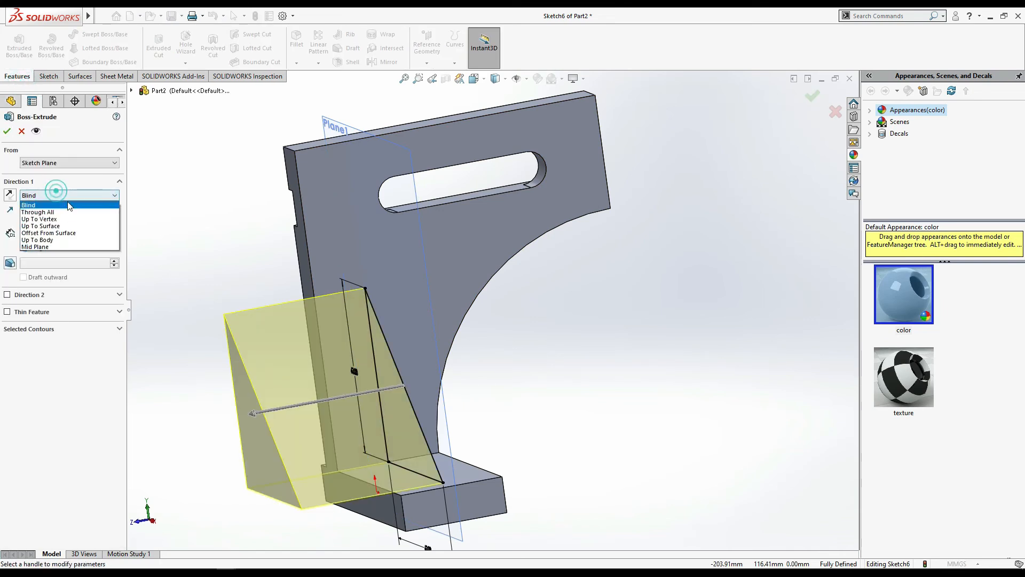
left_click(75, 246)
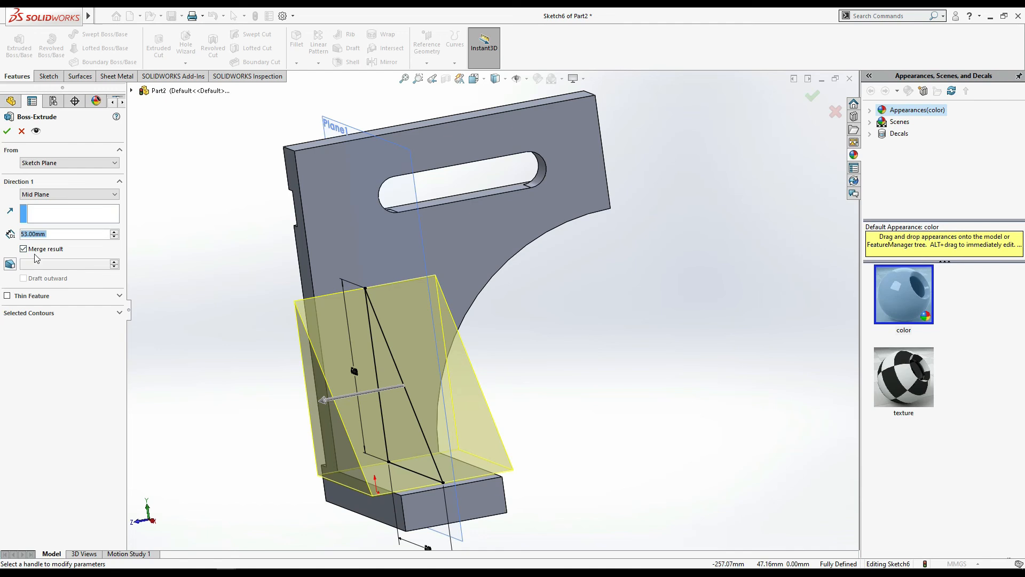
type("6")
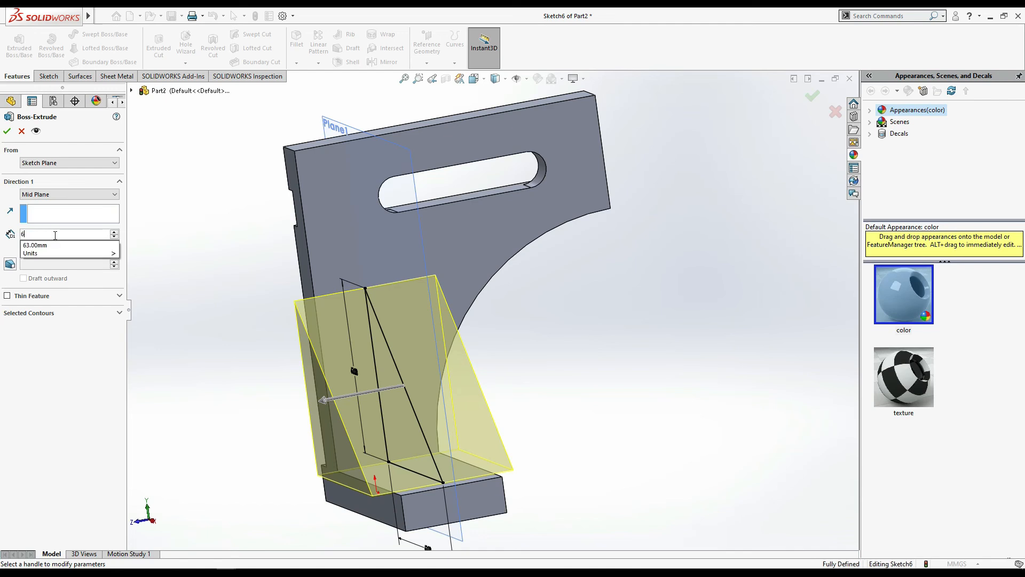
key("Return")
left_click(7, 131)
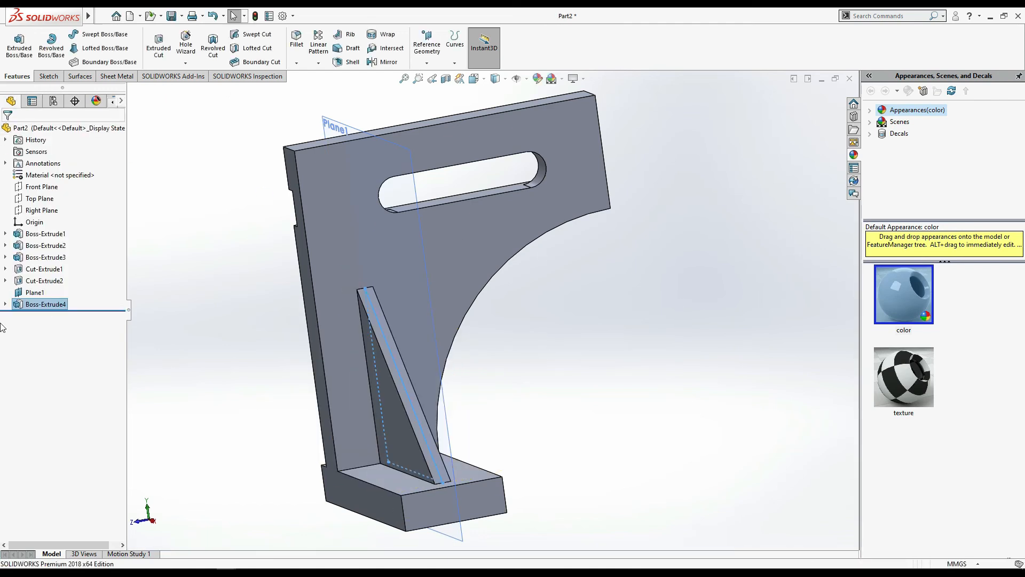
Step: Hide the rib's reference plane and show the finished bracket in isometric view
left_click(27, 294)
left_click(50, 276)
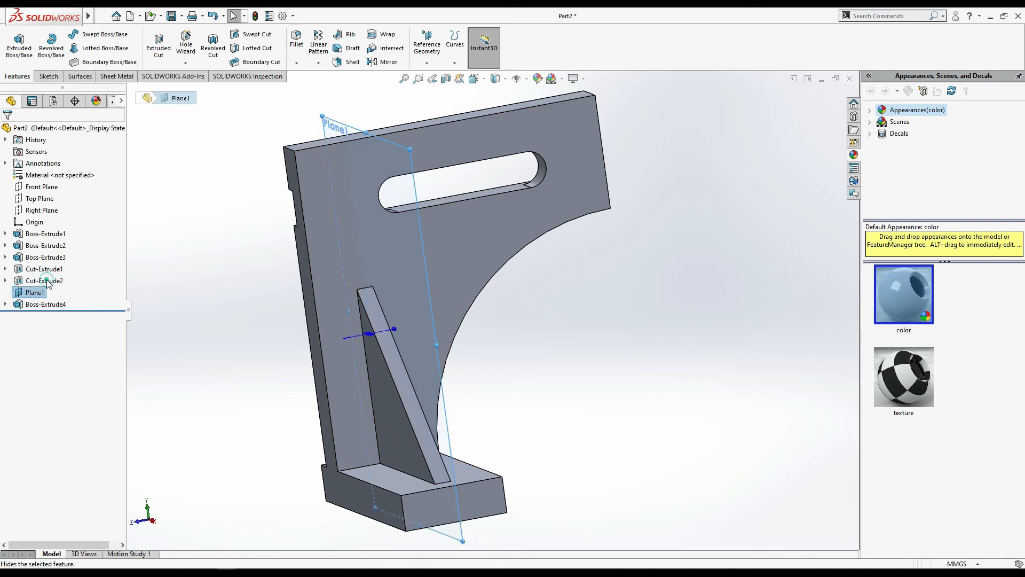
left_click(535, 396)
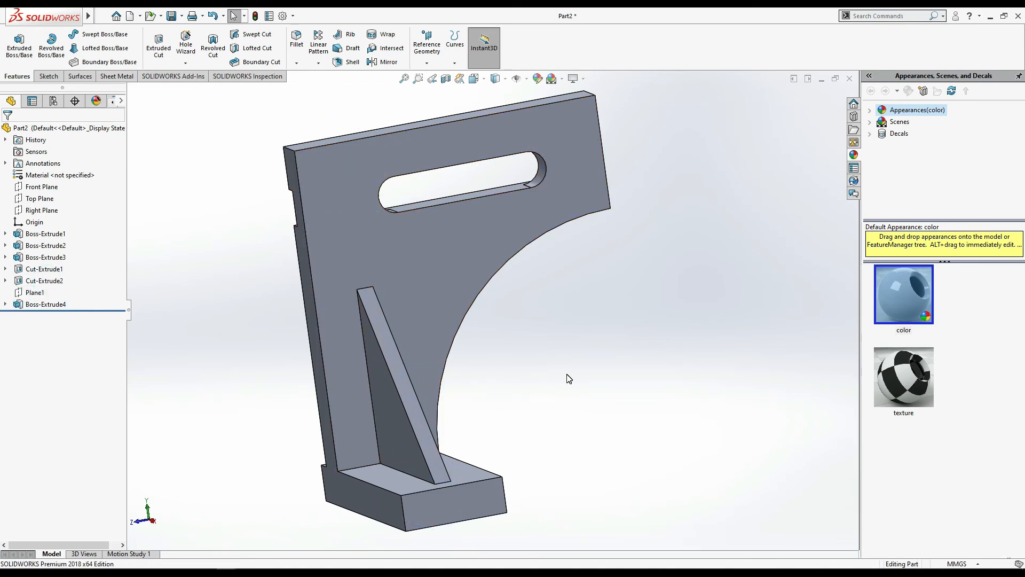
key("ctrl+7")
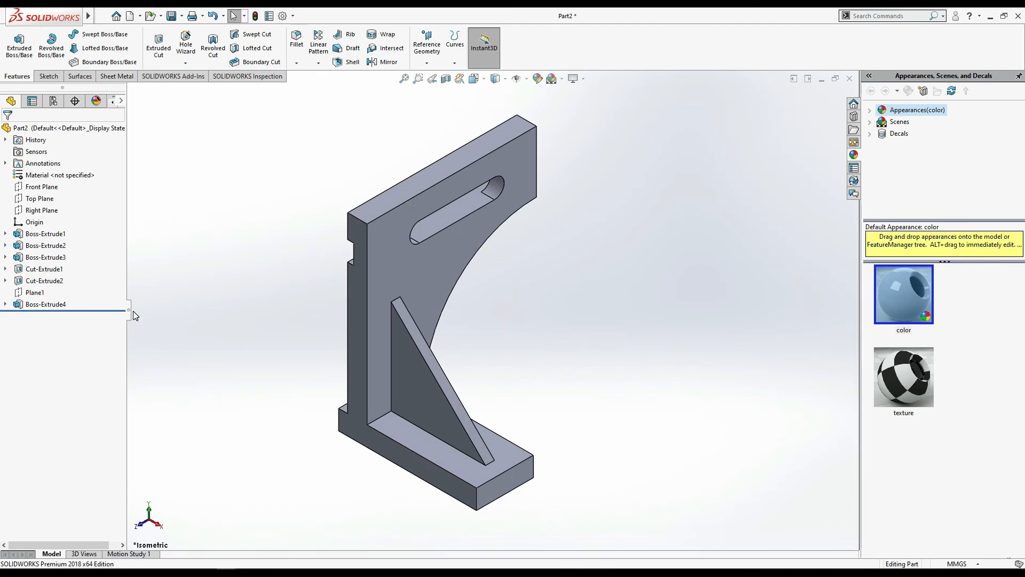
Step: Set the whole part's appearance to a teal green with RGB values of about 115, 212, 189
left_click(537, 78)
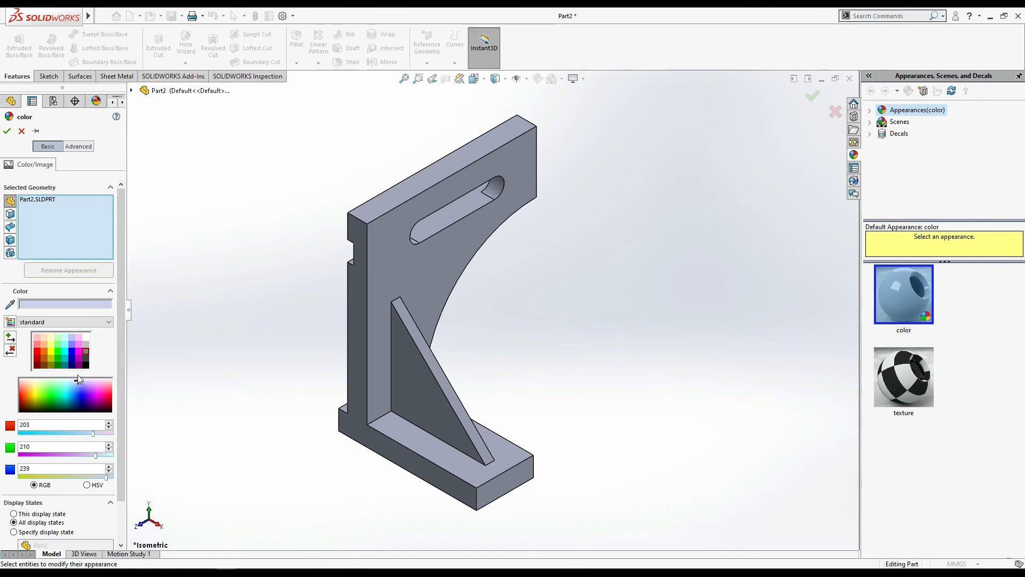
left_click_drag(78, 380, 82, 386)
left_click(71, 344)
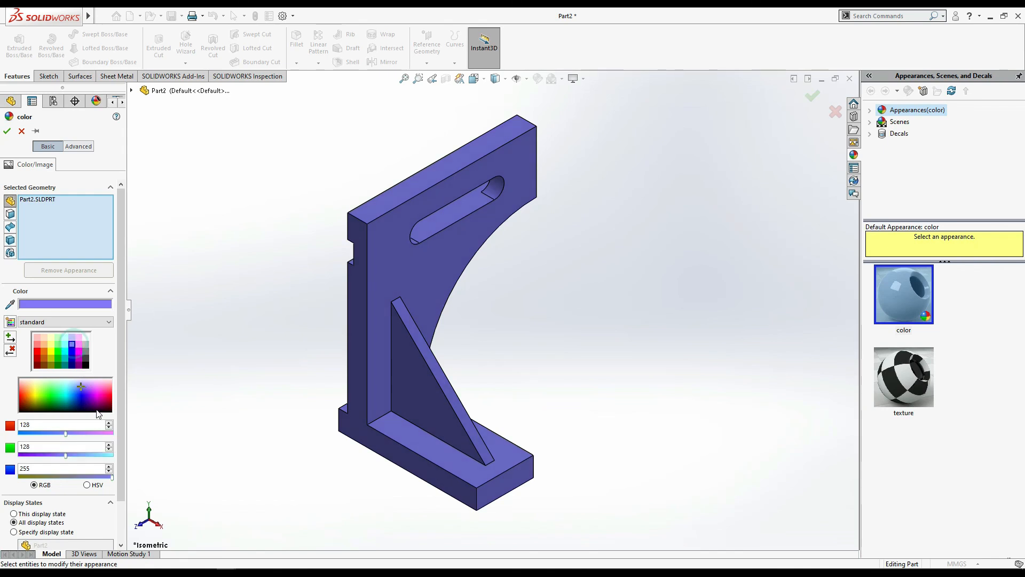
left_click_drag(66, 455, 60, 434)
left_click(64, 434)
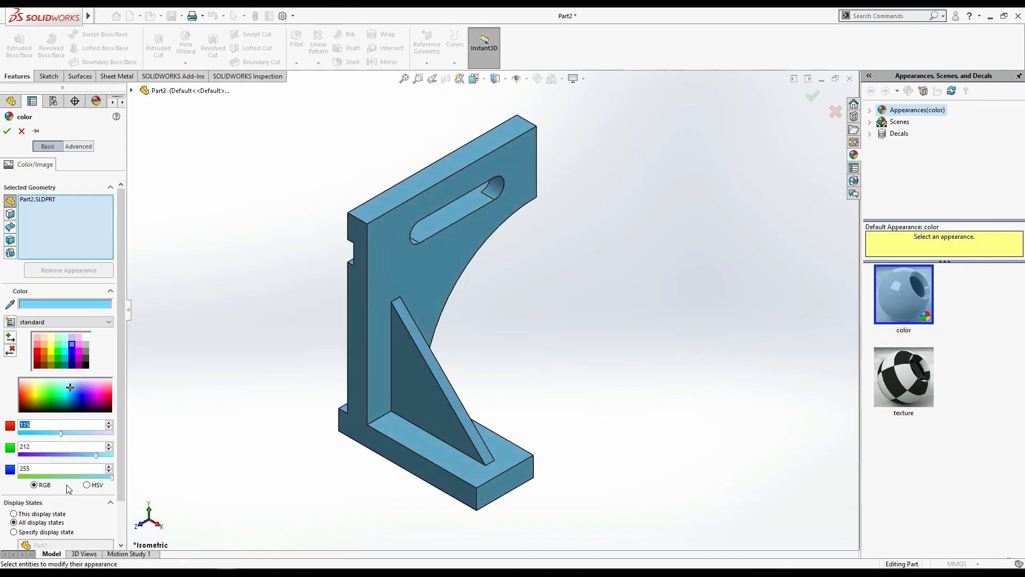
left_click(94, 477)
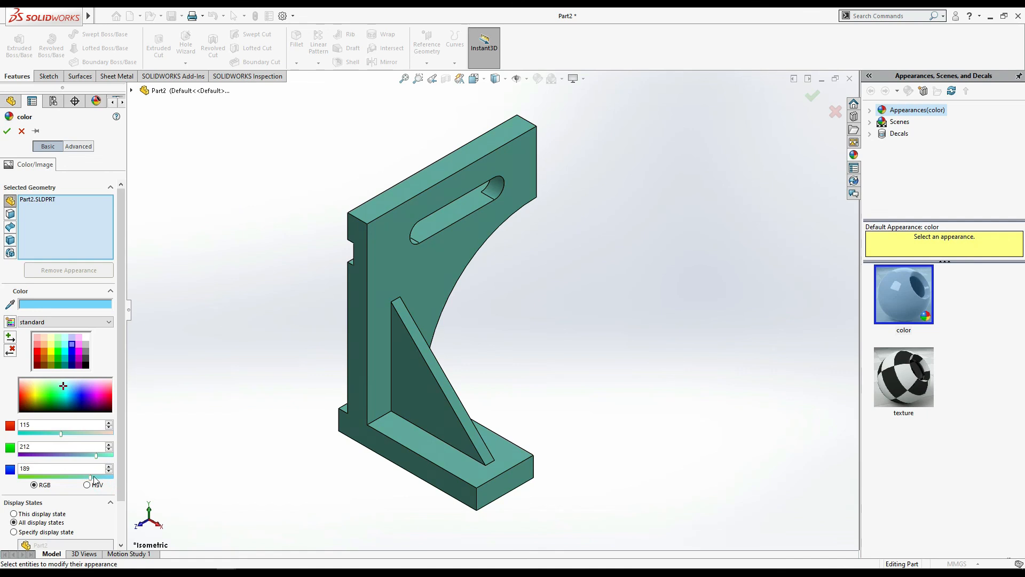
left_click(7, 130)
Step: Turn on Perspective display and change the scene to a plain white background
left_click(584, 79)
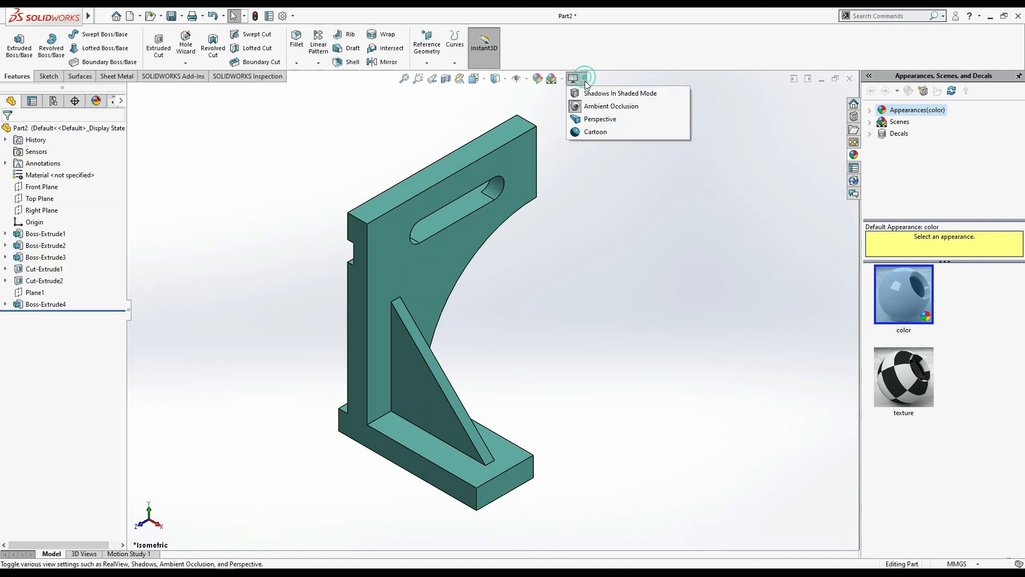
left_click(590, 119)
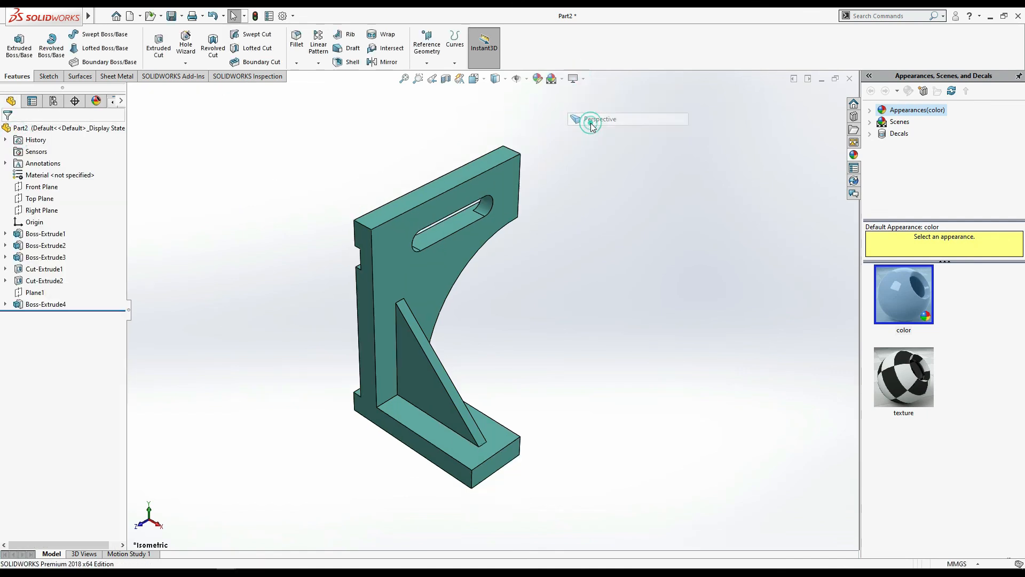
left_click(562, 79)
left_click(572, 103)
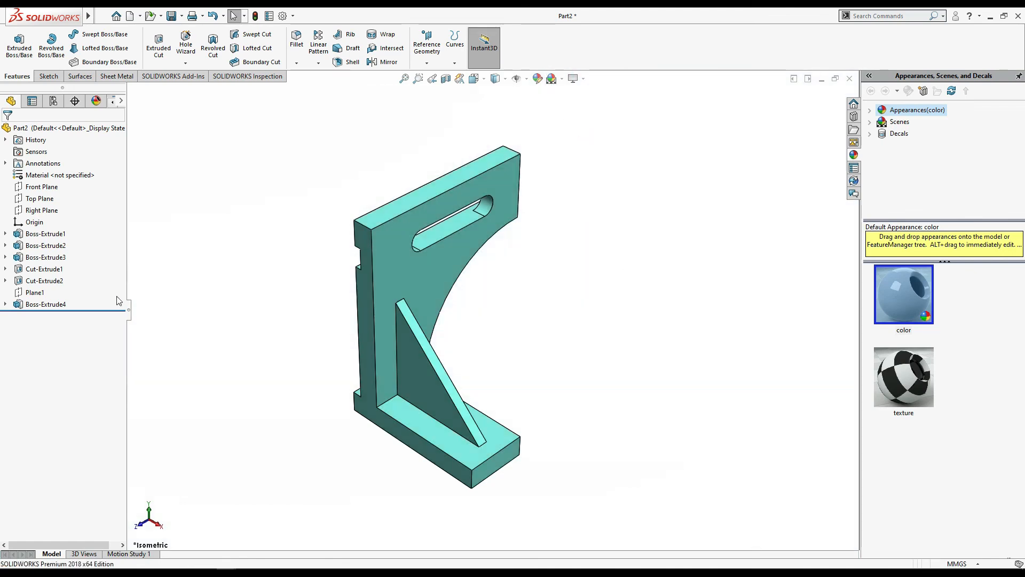
Step: Collapse the feature tree, move the bracket aside and place the reference drawing window beside it to compare them
left_click_drag(129, 313, 5, 315)
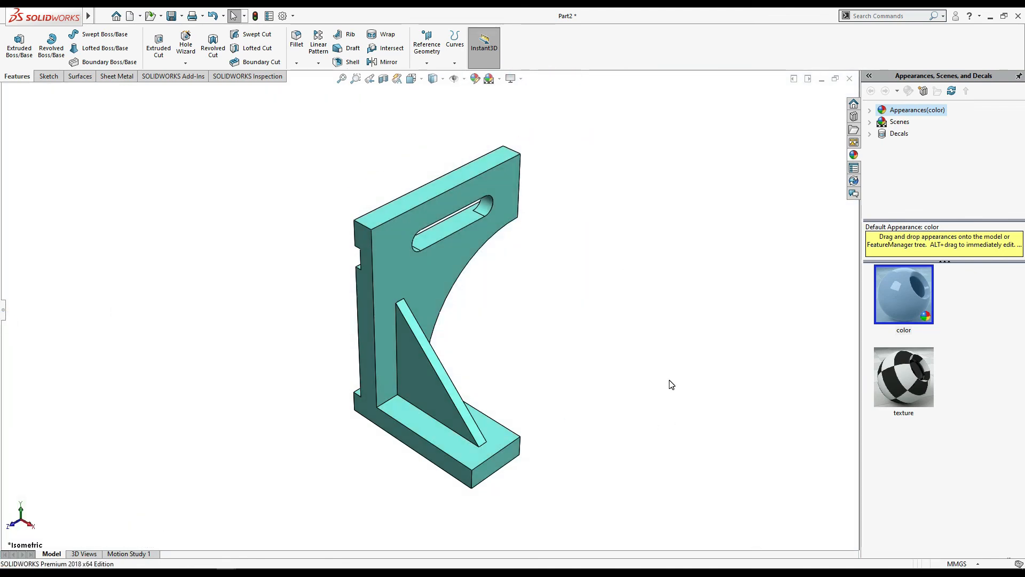
middle_click_drag(659, 382, 351, 366, "ctrl")
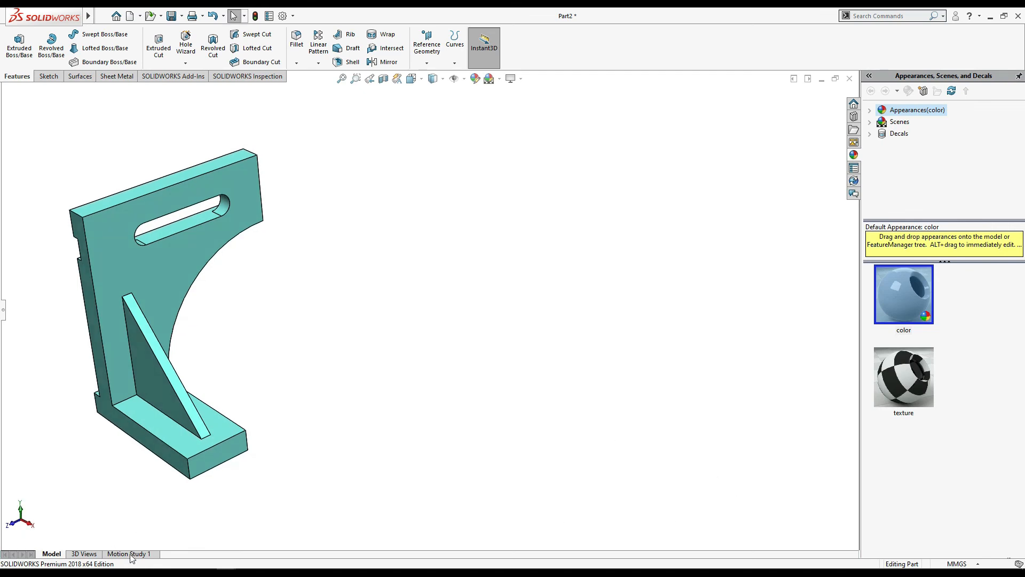
left_click(206, 572)
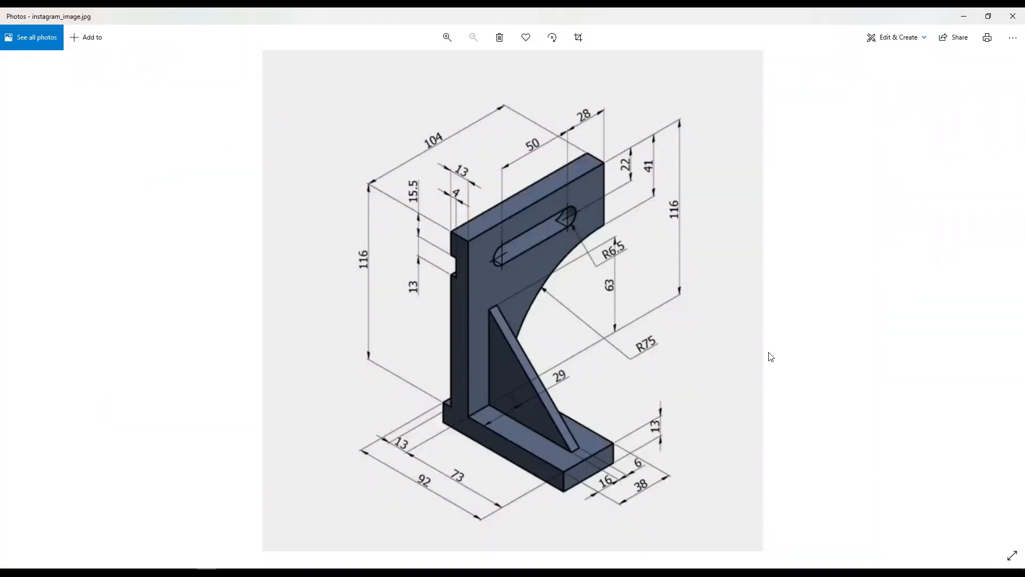
double_click(780, 14)
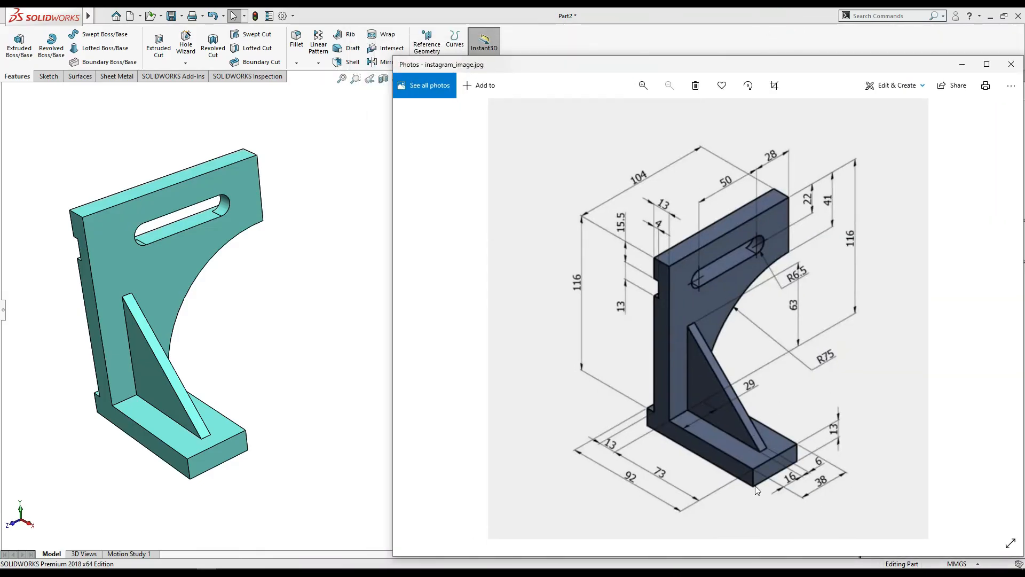